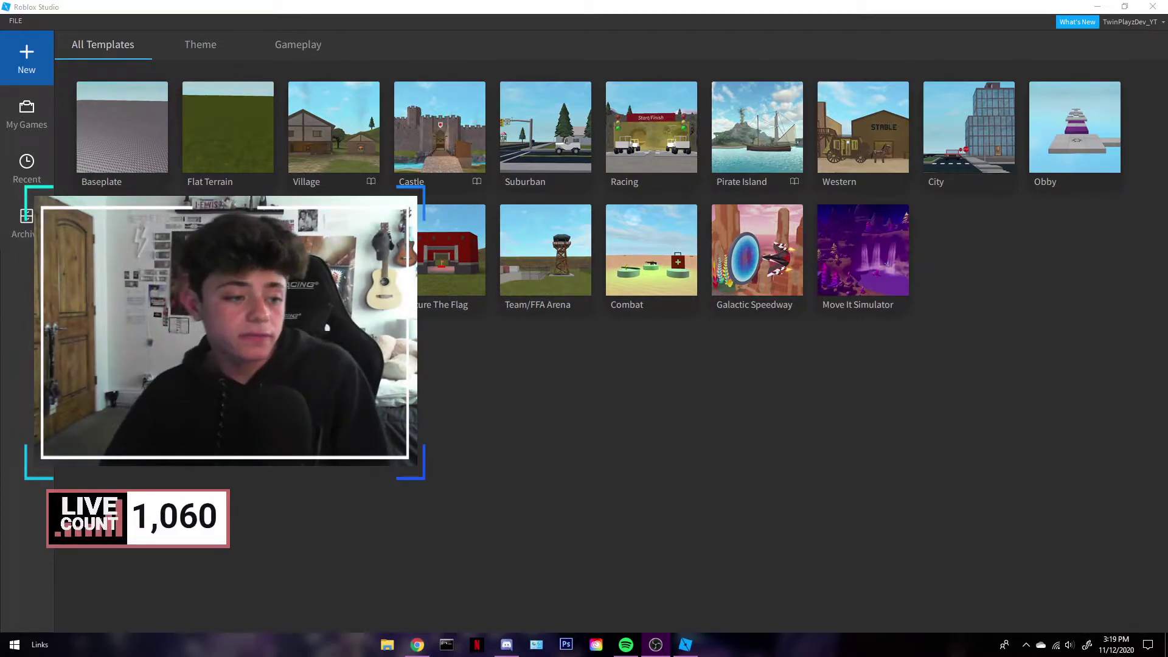
Examine the Workspace and Lighting properties of the Pirate Island place
left_click(567, 468)
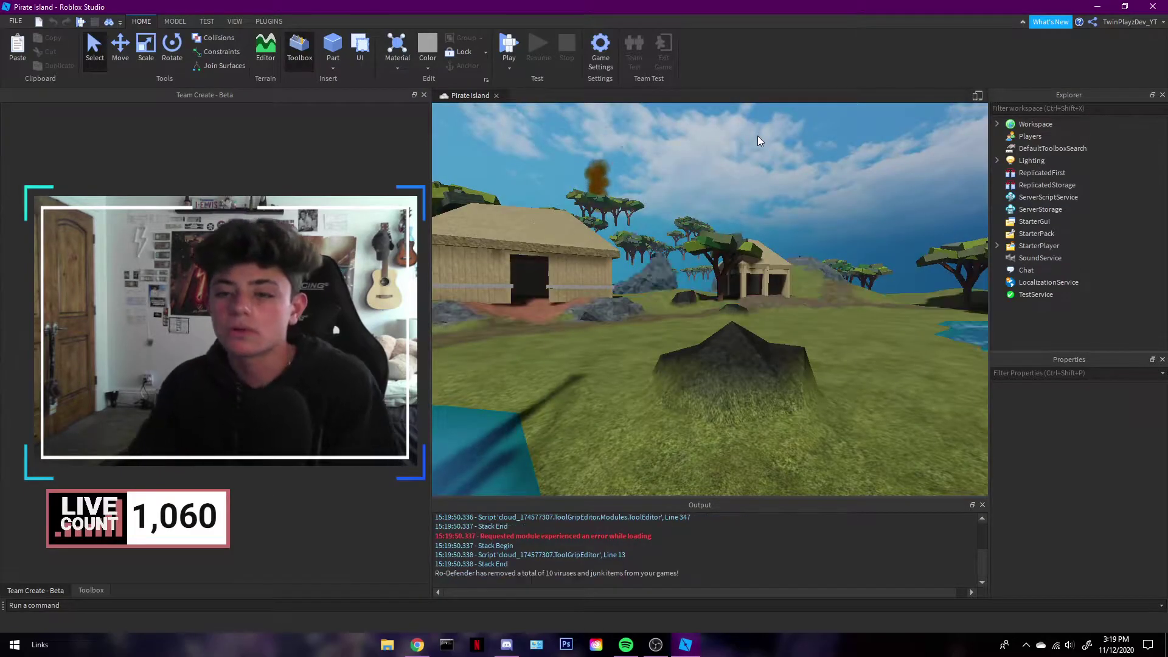
key("s")
right_click_drag(813, 326, 812, 325)
key("w")
left_click(1035, 124)
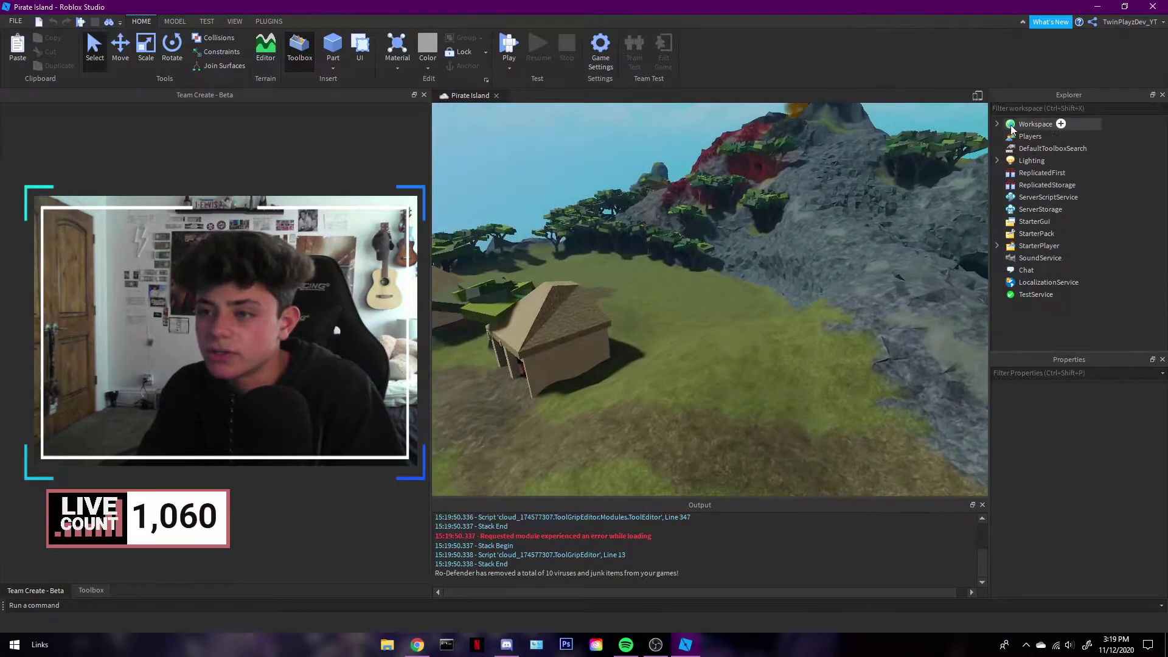
scroll(1103, 444, "down", 2)
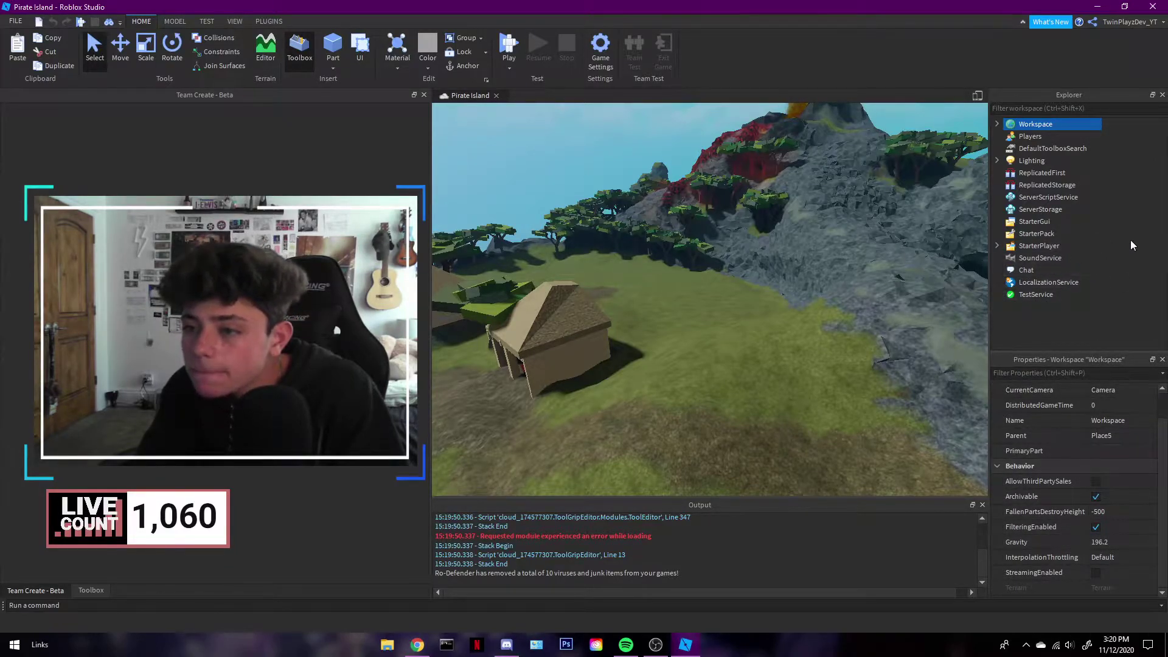
left_click(1032, 161)
scroll(1088, 462, "down", 3)
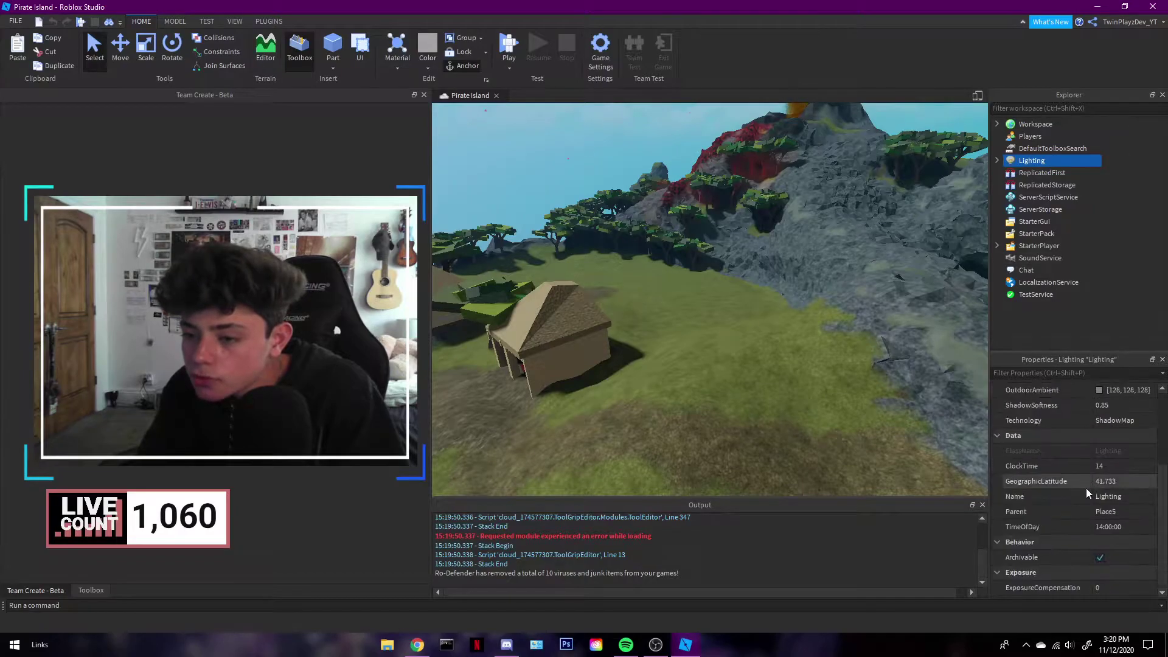
scroll(1107, 532, "up", 4)
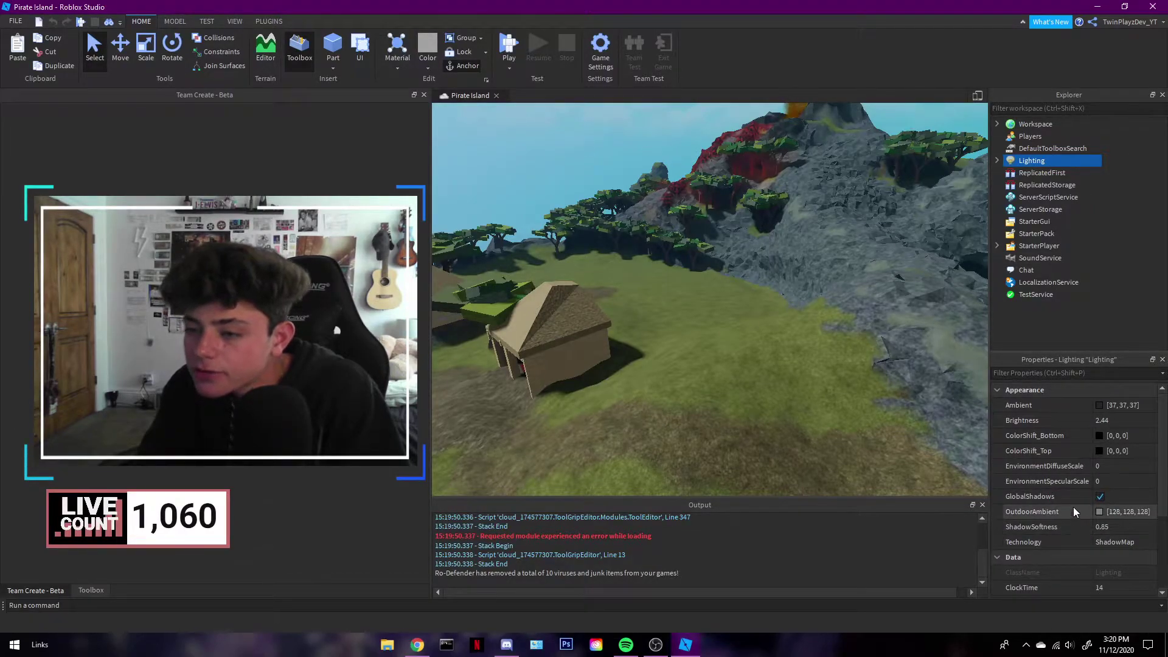
Walk the character around the island in a play test to examine the terrain and lighting
key("s")
key("a")
right_click_drag(693, 309, 780, 315)
left_click(782, 316)
key("a")
key("s")
key("w")
key("a")
key("d")
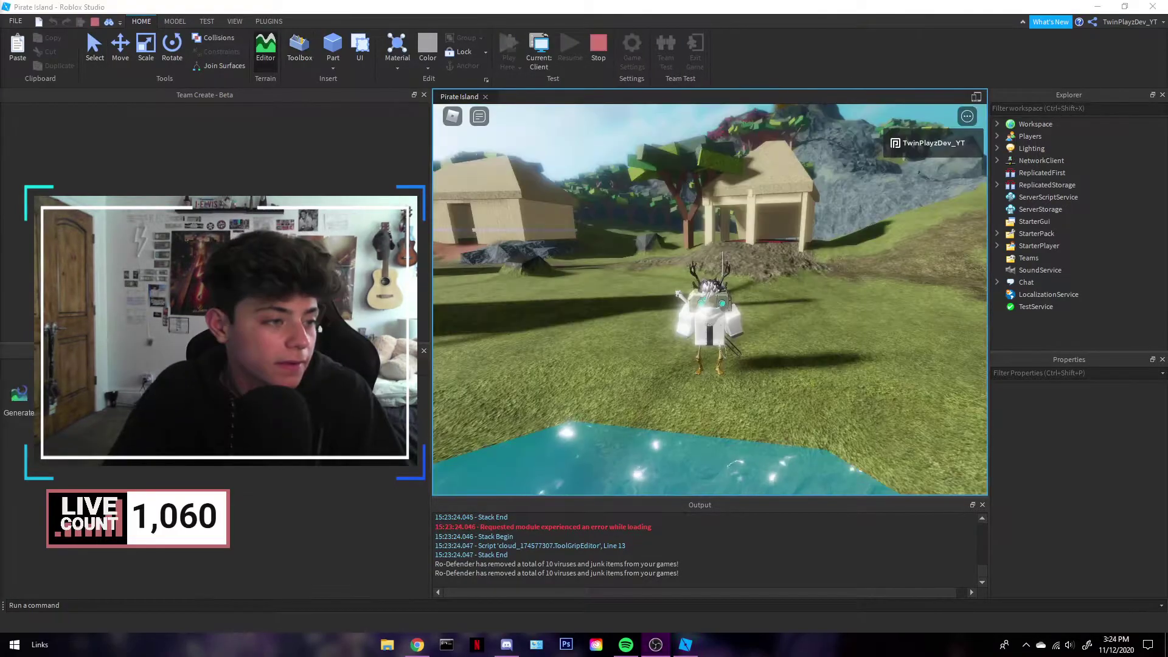
right_click_drag(819, 355, 709, 309)
key("w")
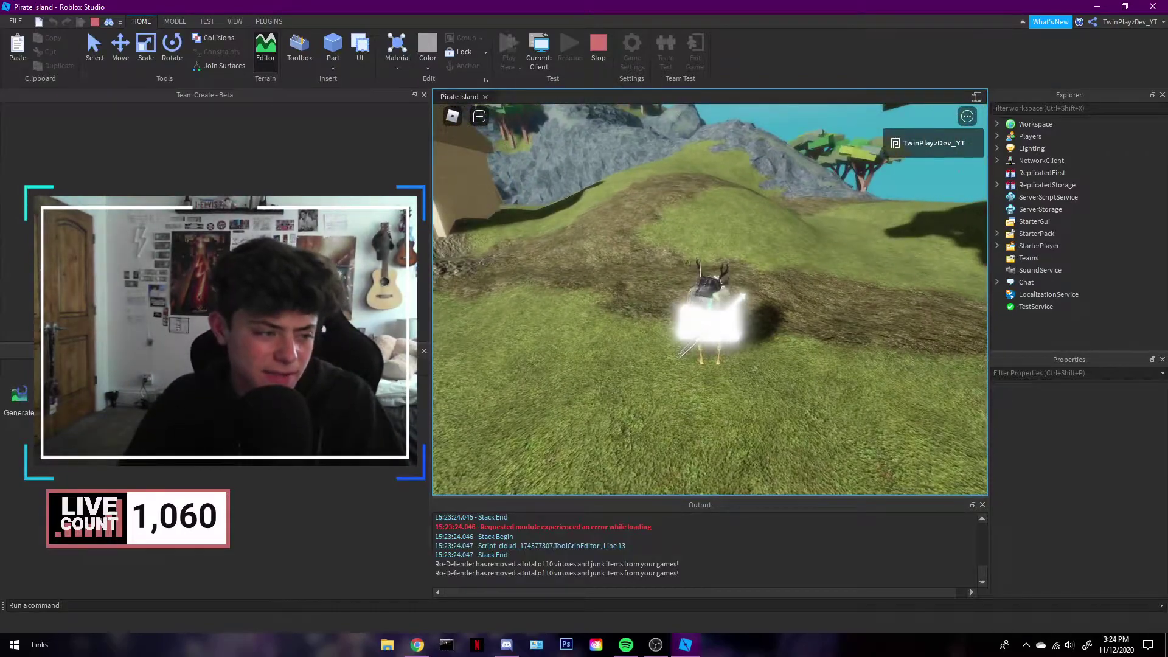
right_click_drag(767, 268, 768, 268)
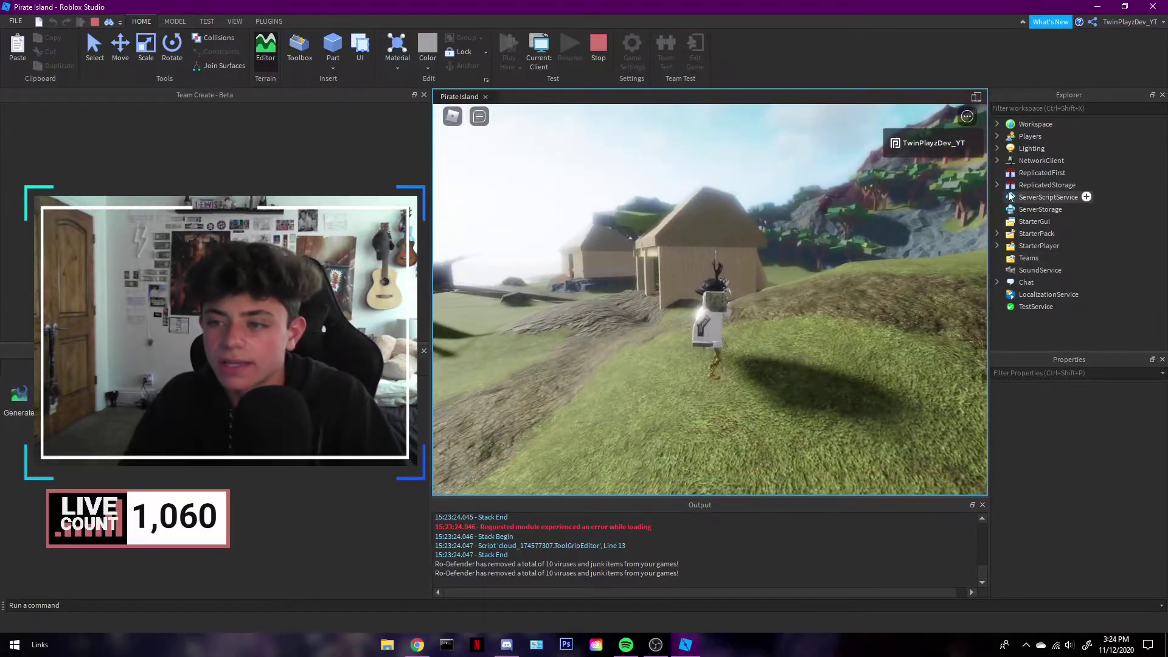
Set the size of the Blur effect under Lighting to 4
left_click(997, 148)
left_click(1037, 197)
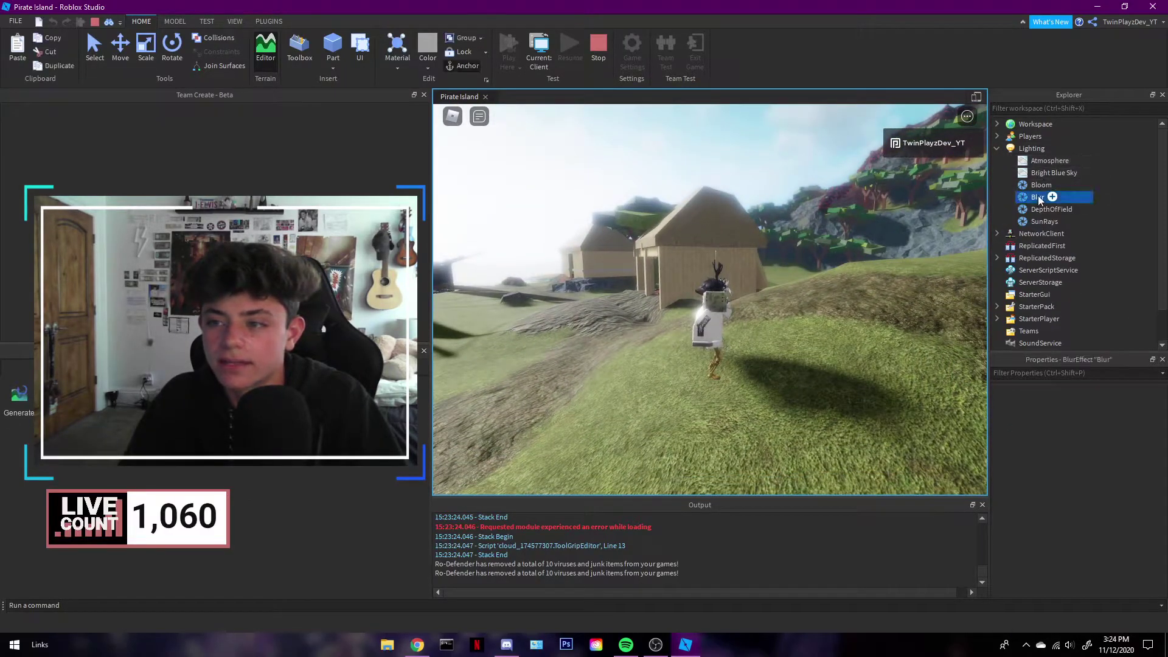
left_click(1079, 482)
left_click_drag(1093, 481, 1097, 482)
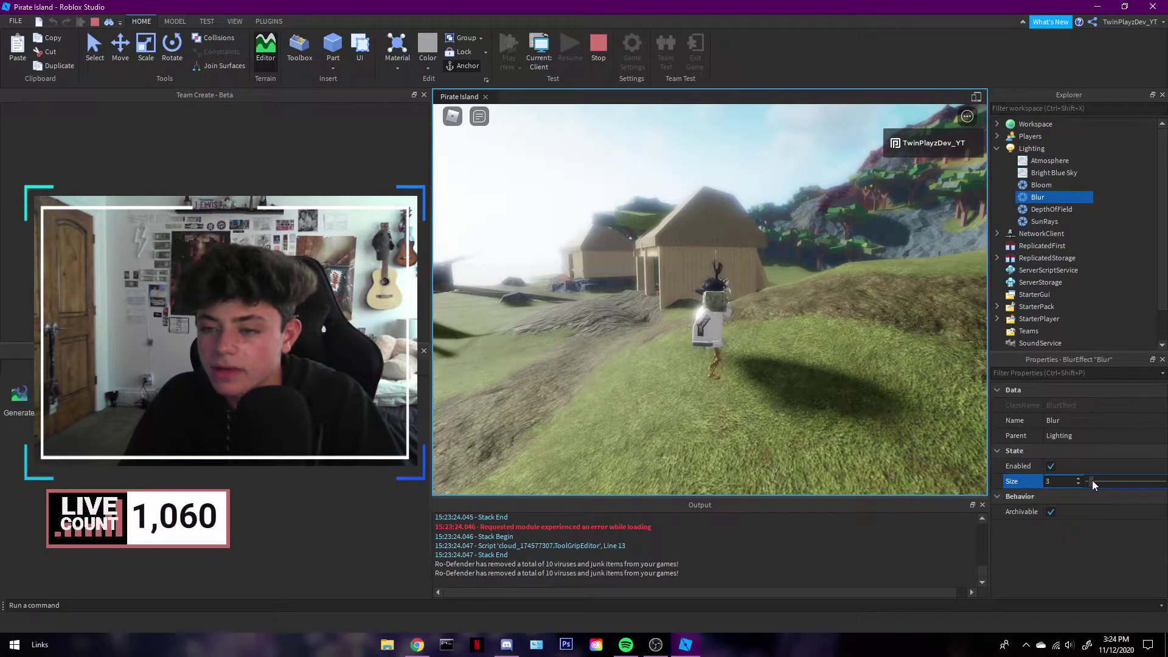
right_click_drag(782, 331, 782, 331)
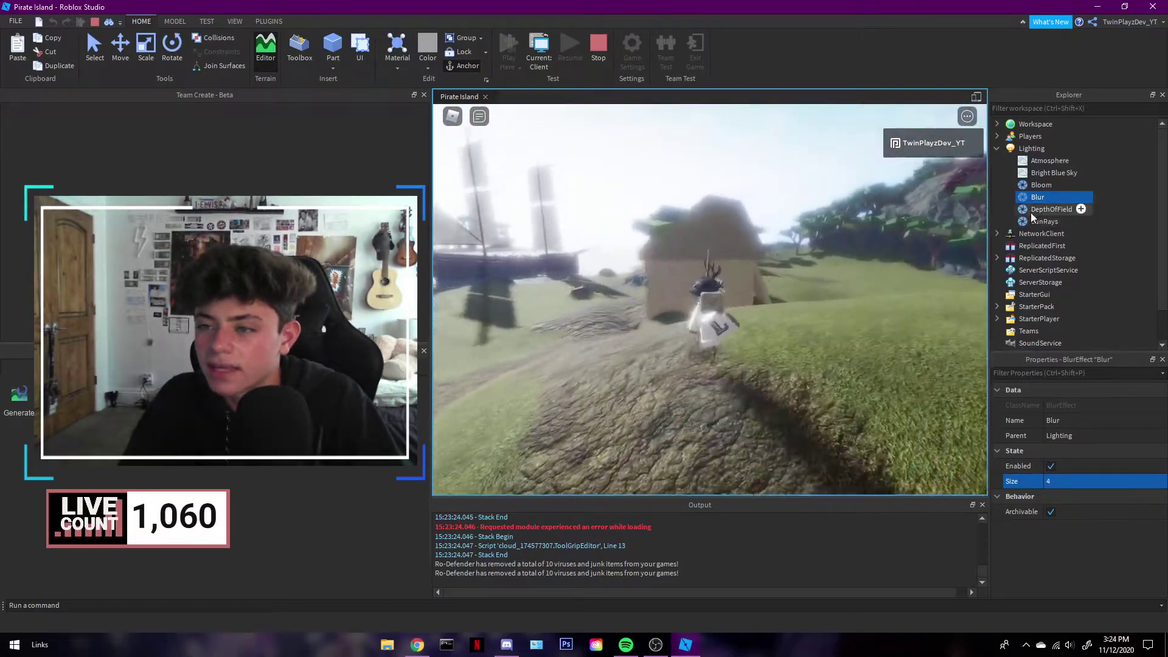
Set the spread of the SunRays effect to 1 and check the look around the character
left_click(1080, 209)
right_click_drag(810, 285, 810, 285)
scroll(810, 285, "up", 4)
left_click(1041, 221)
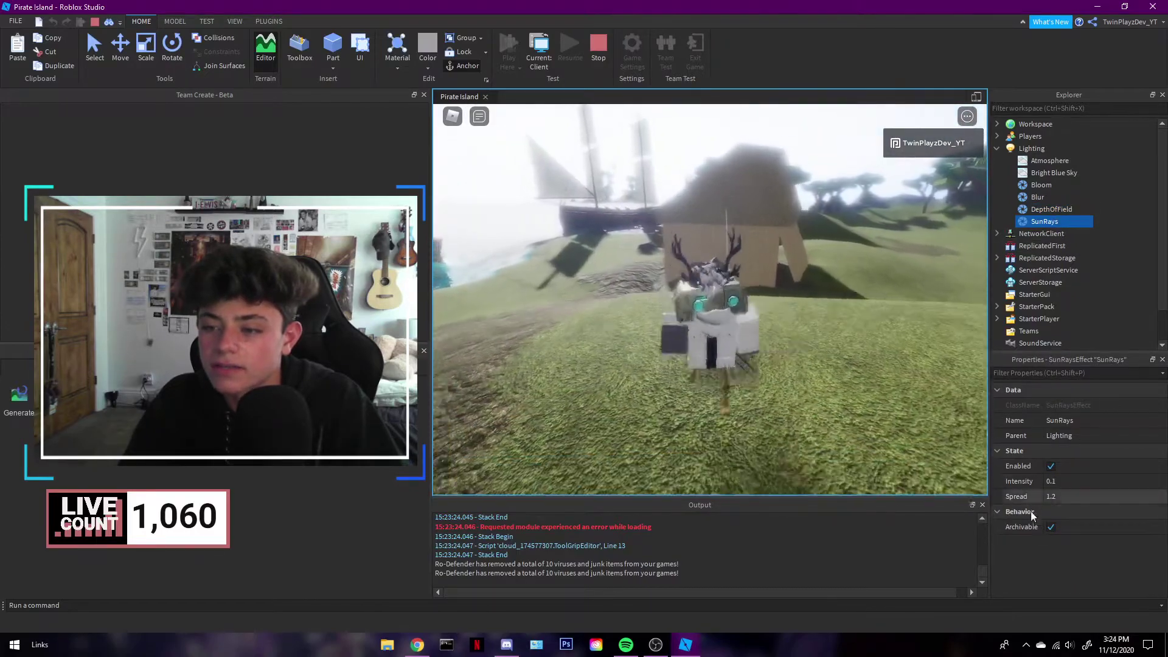
left_click(1070, 500)
left_click_drag(1122, 502, 1070, 497)
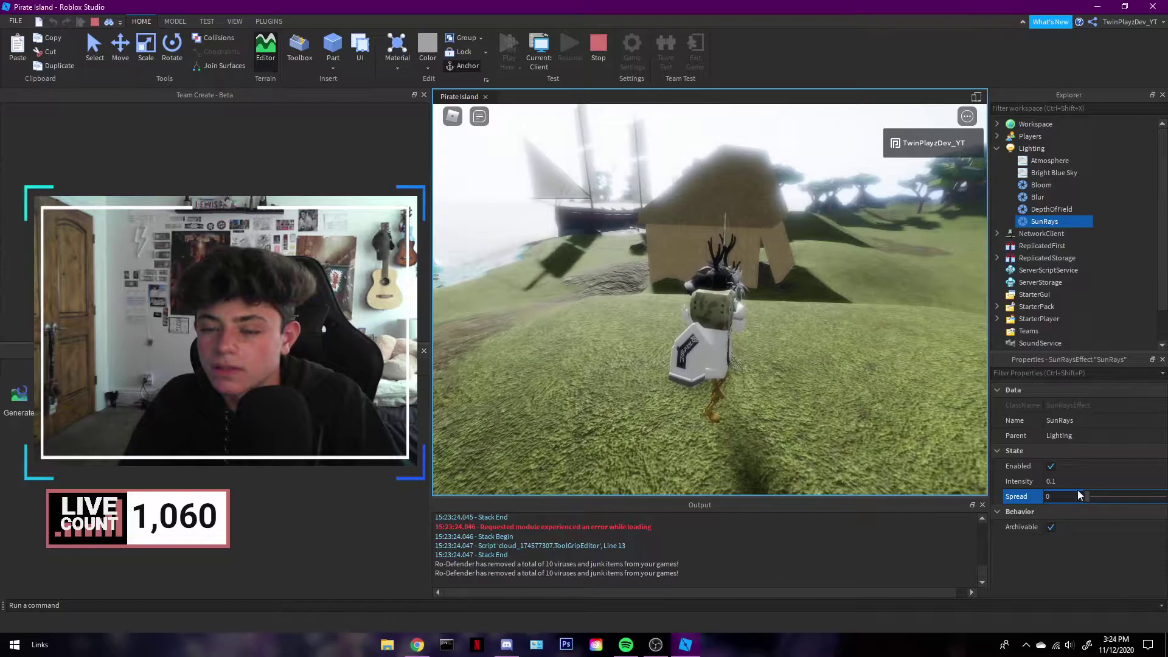
type("1")
right_click_drag(818, 373, 808, 371)
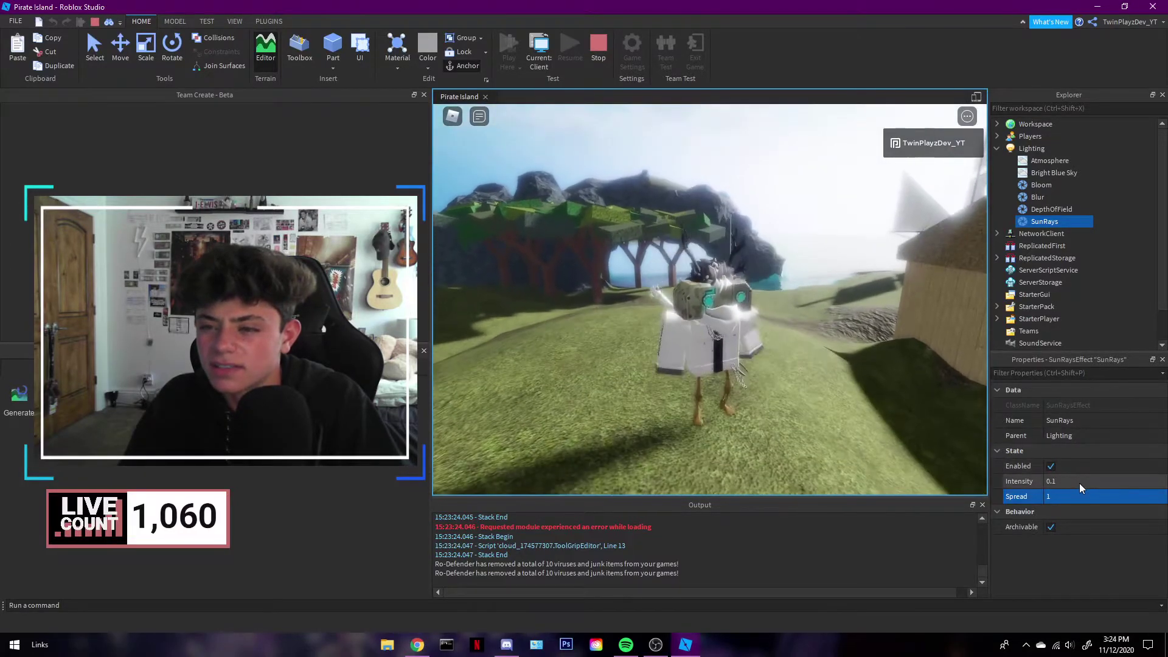
right_click_drag(917, 386, 768, 326)
scroll(706, 304, "down", 4)
key("w")
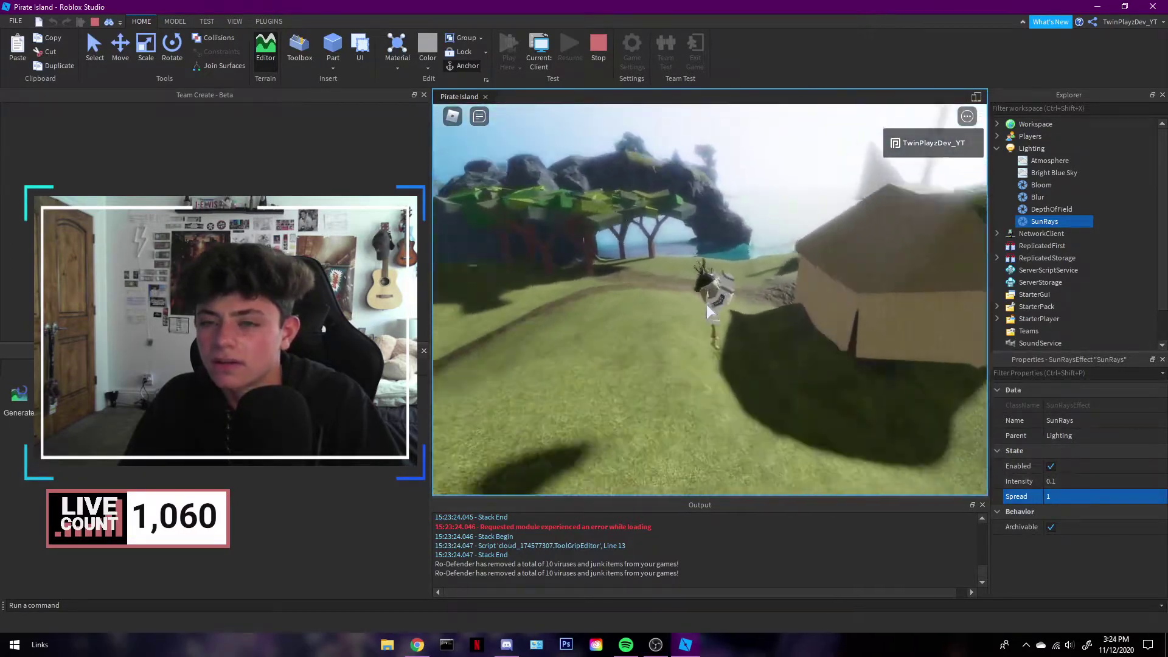
Reduce the SunRays intensity to 0 and walk around to judge the effect
left_click(1091, 479)
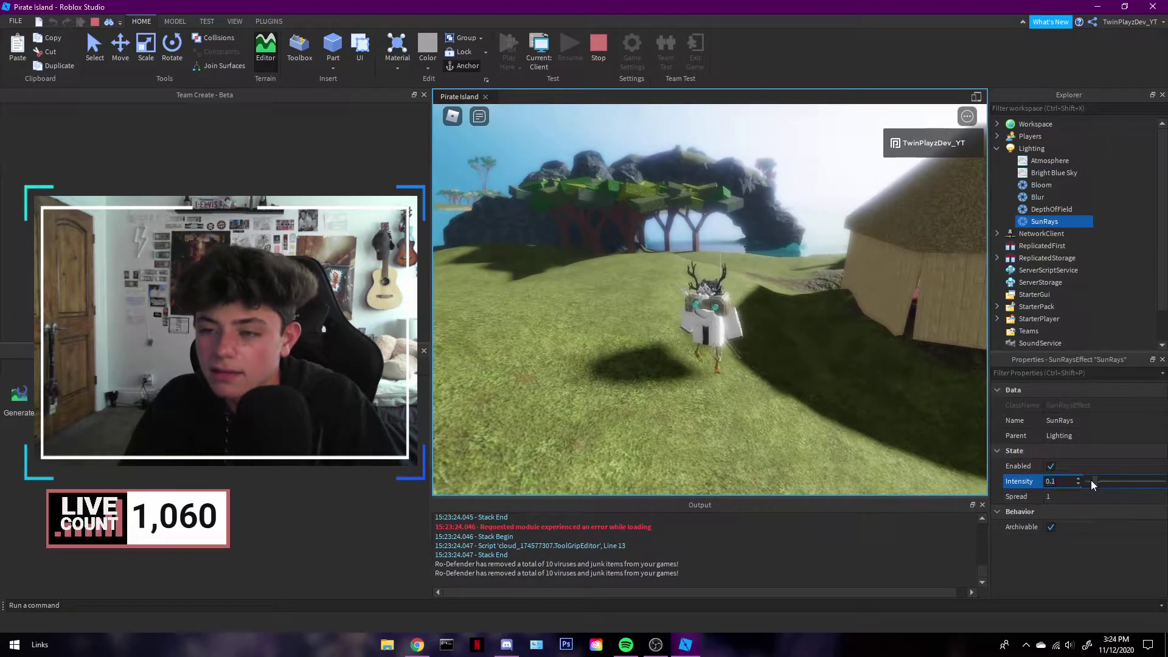
right_click_drag(771, 350, 771, 350)
key("w")
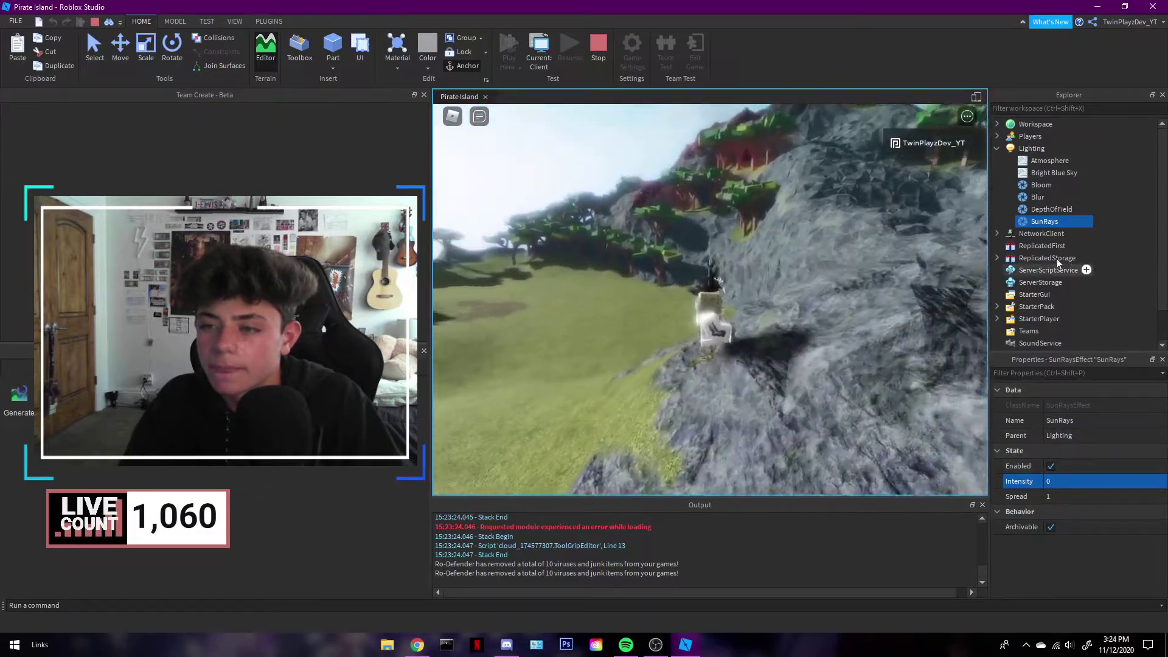
Reduce the intensity of the Bloom effect to 0 and look around the scene
left_click(1118, 212)
left_click(1034, 185)
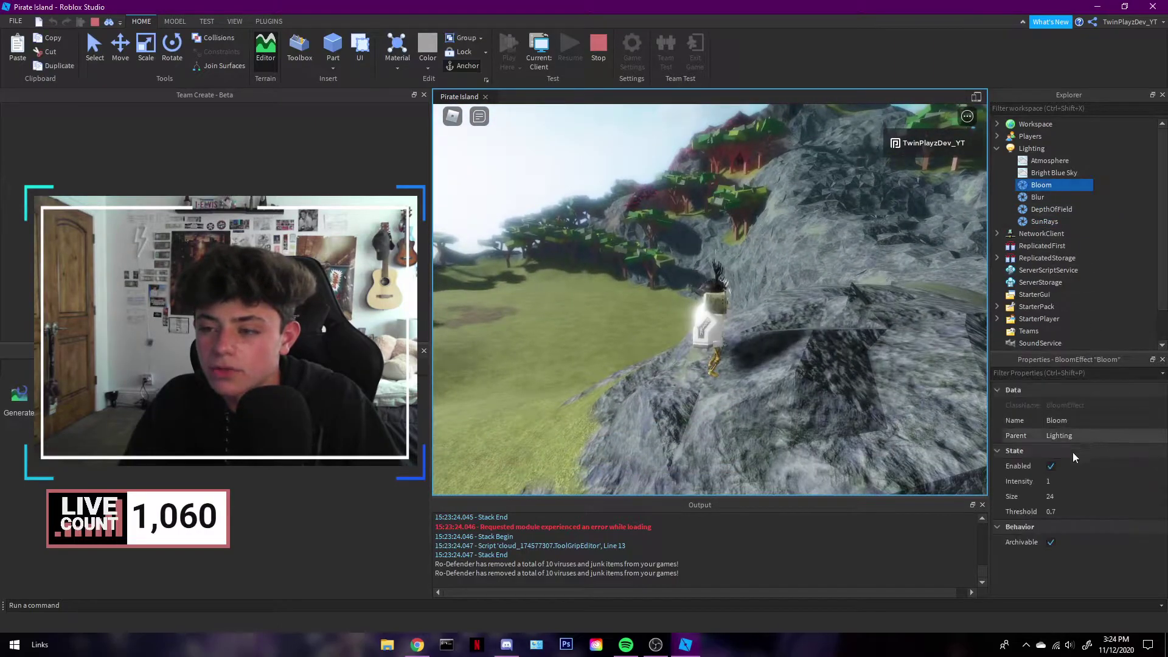
left_click(1074, 483)
type("0.5")
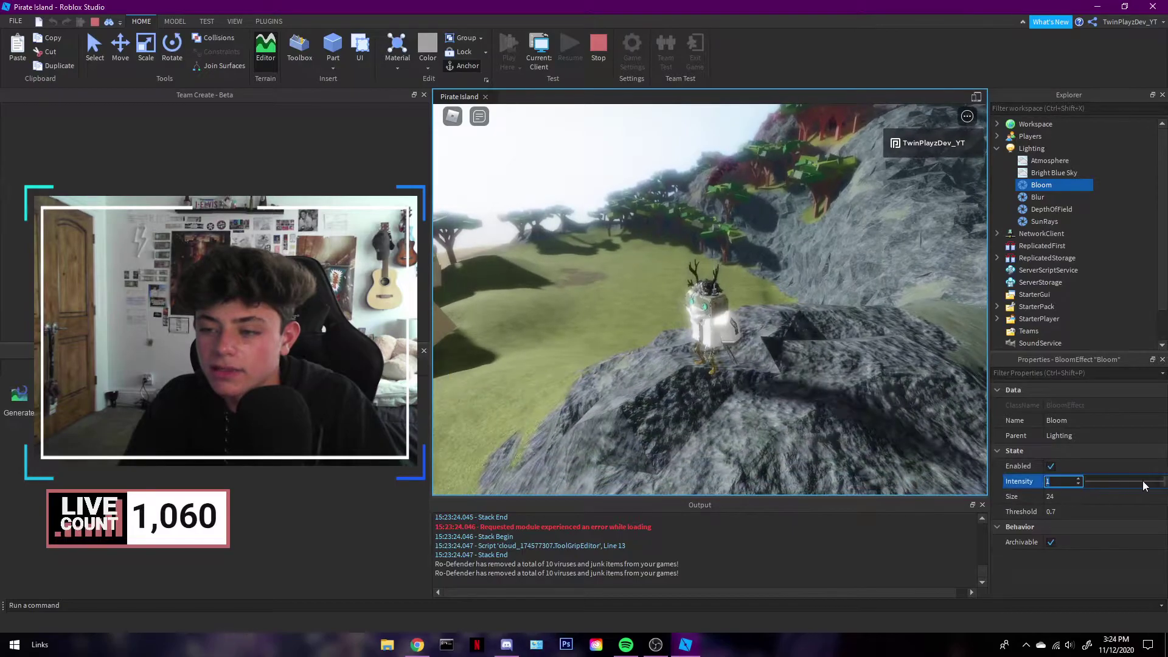
left_click_drag(1107, 482, 1083, 483)
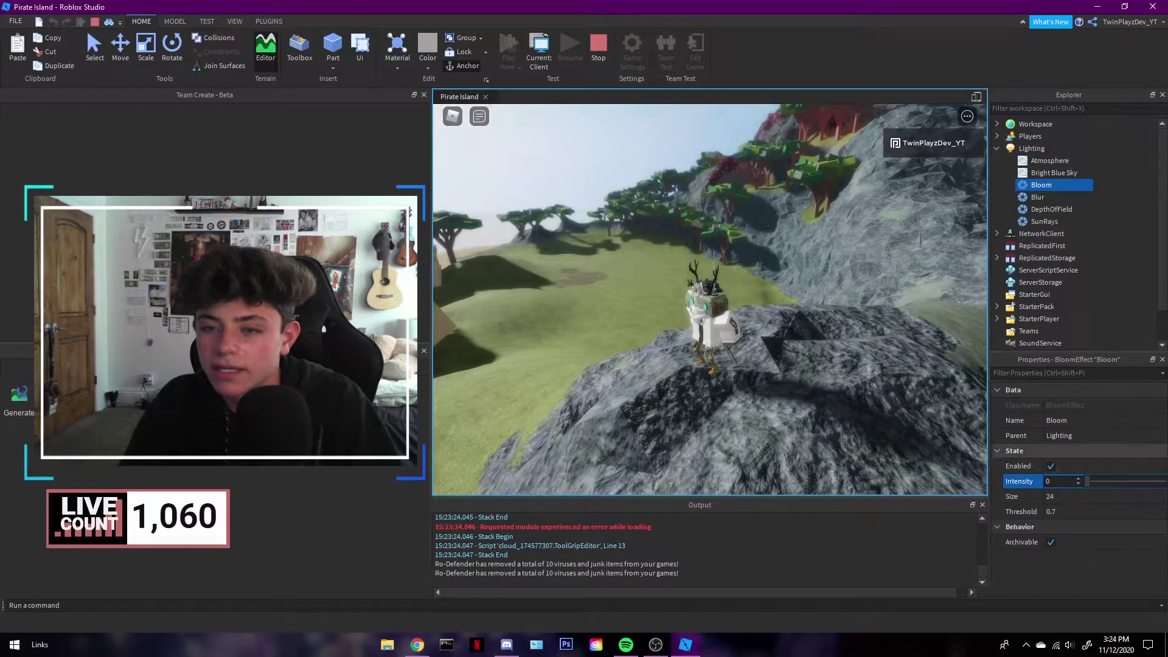
right_click_drag(832, 341, 831, 341)
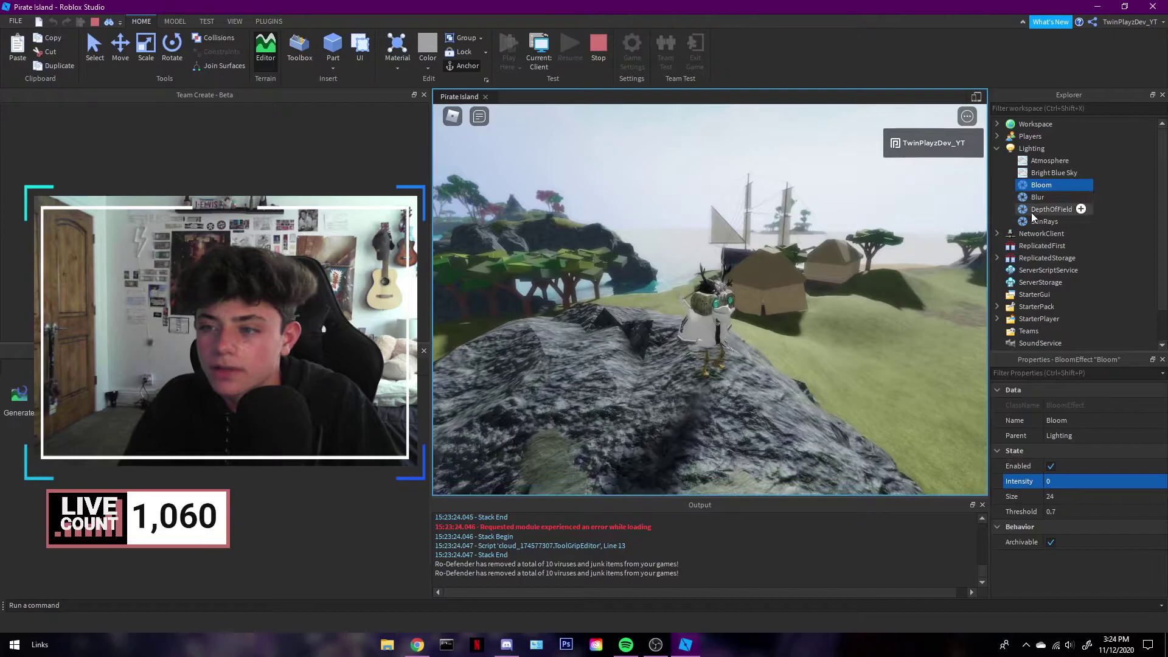
Raise the SunRays intensity to 0.126
left_click(1037, 222)
left_click(1088, 481)
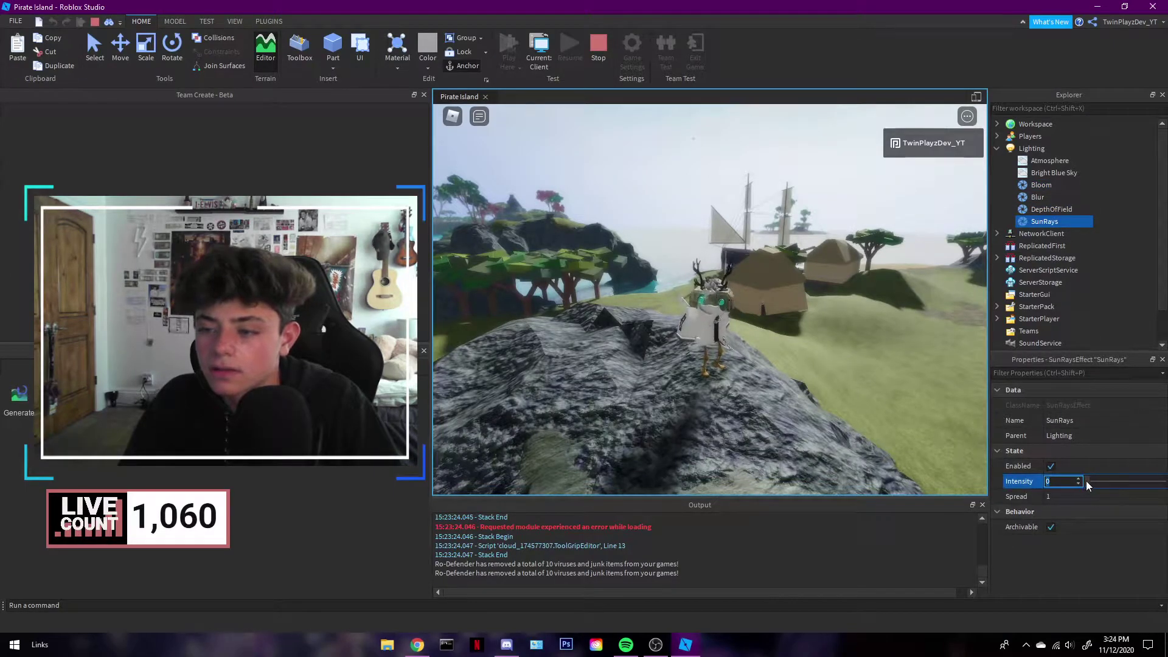
left_click_drag(1085, 481, 1095, 480)
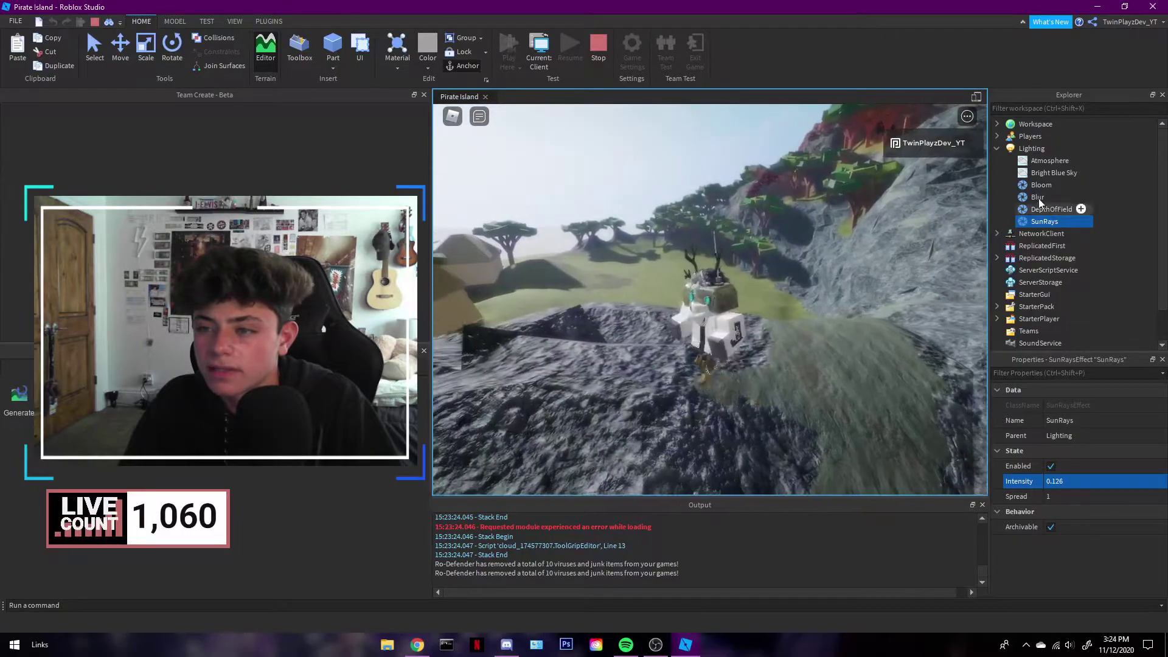
Raise the Bloom effect's intensity to 0.25
left_click(1029, 186)
left_click(1063, 480)
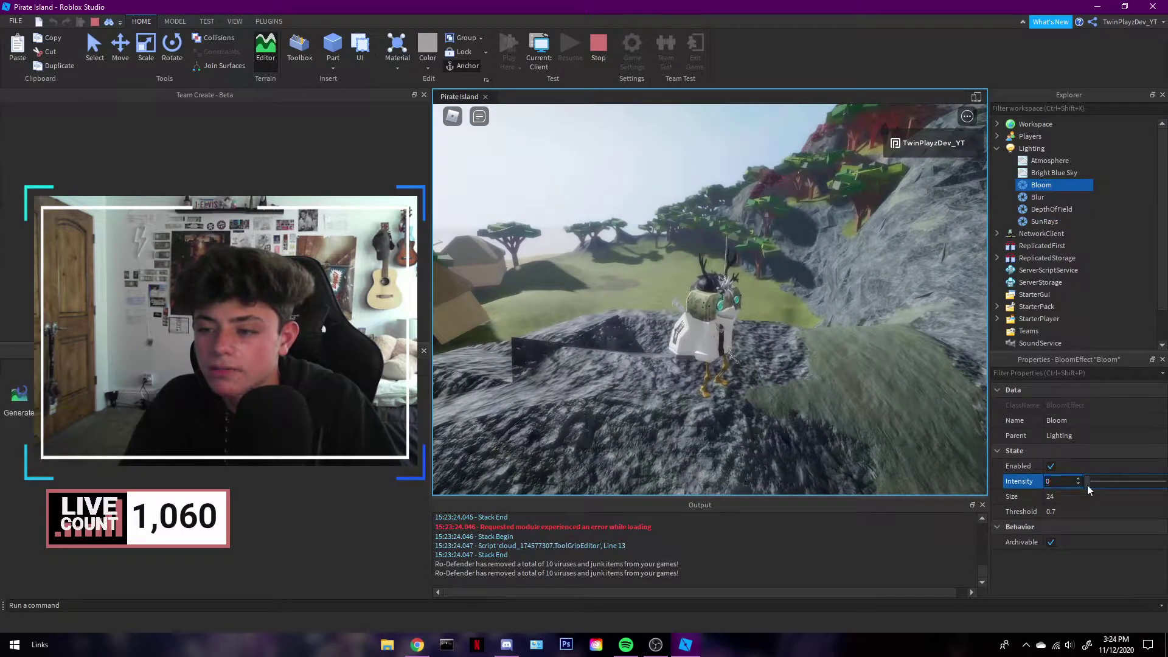
mouse_move(1097, 486)
left_mouse_down()
mouse_move(1115, 486)
mouse_move(1088, 485)
mouse_move(1102, 487)
left_mouse_up()
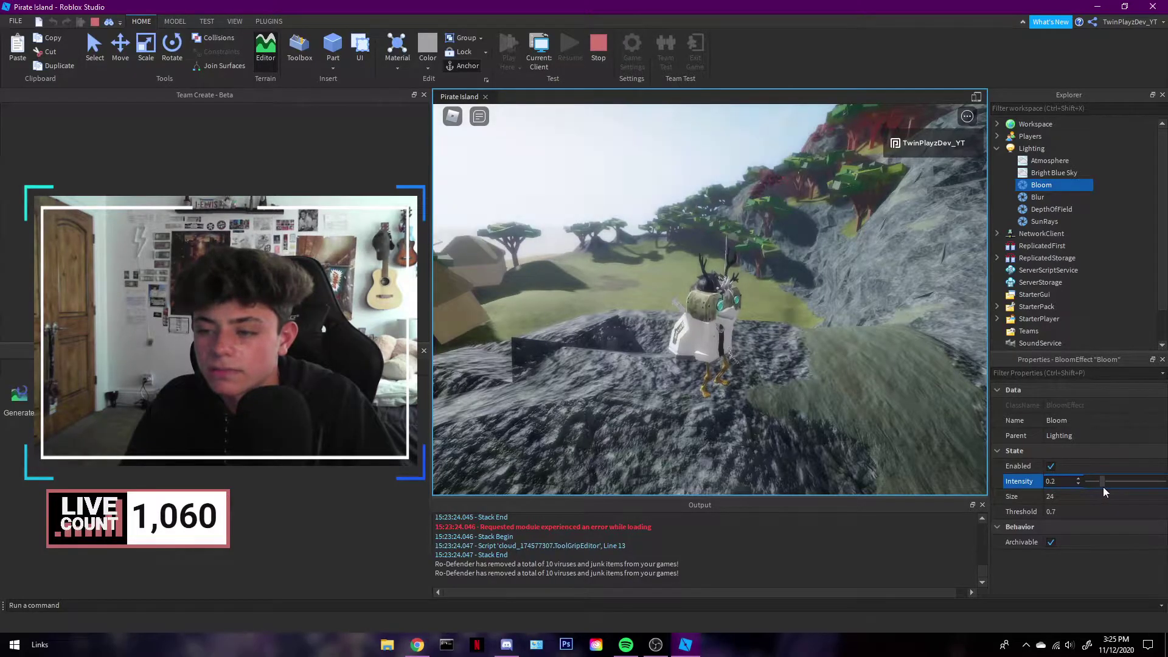
left_click(1103, 487)
Set the Bloom effect's threshold to 0.8 and check the view over the huts and ship
left_click(1099, 496)
left_click(1101, 510)
left_click(1096, 510)
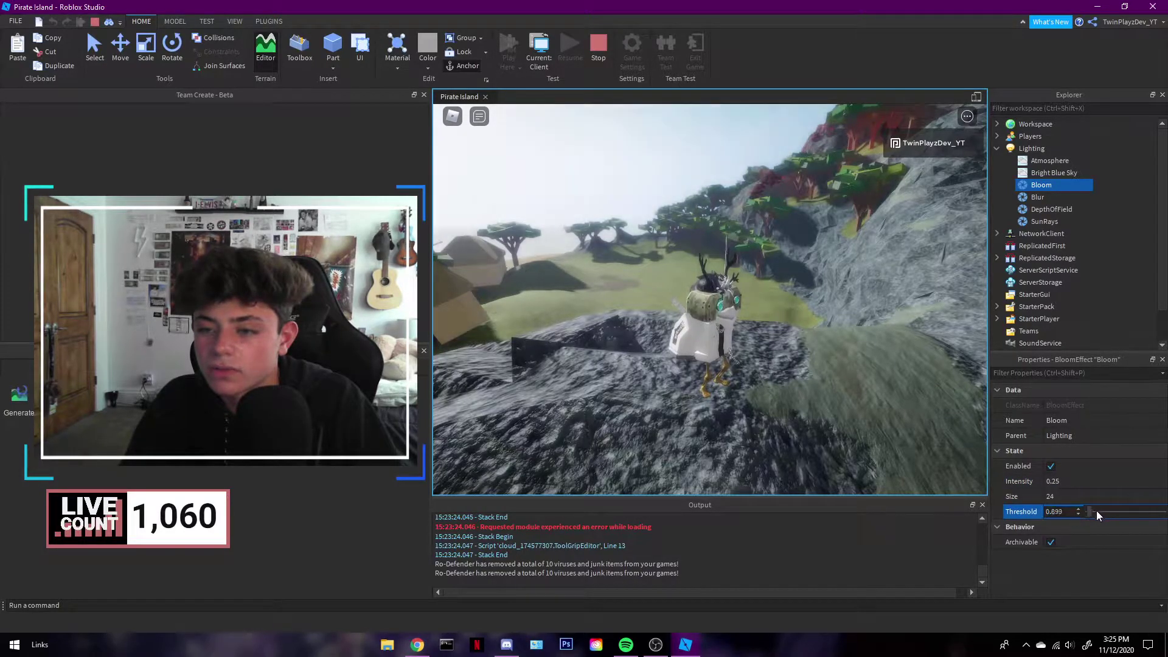
left_click_drag(1097, 511, 1058, 503)
right_click_drag(853, 274, 850, 275)
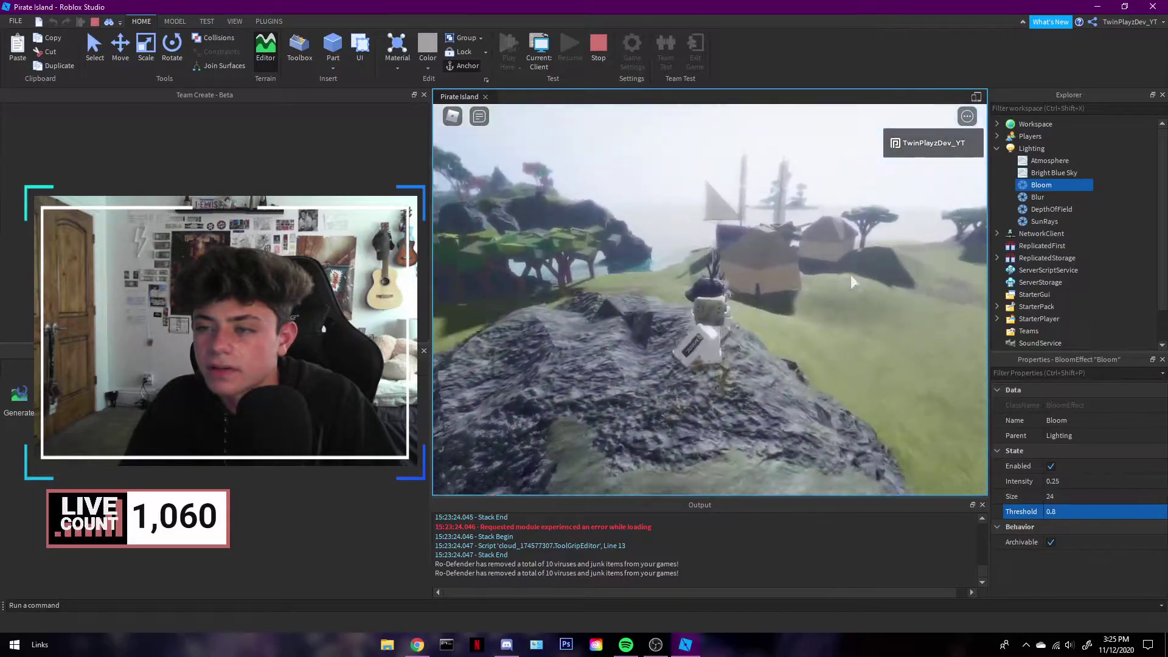
left_click(1100, 182)
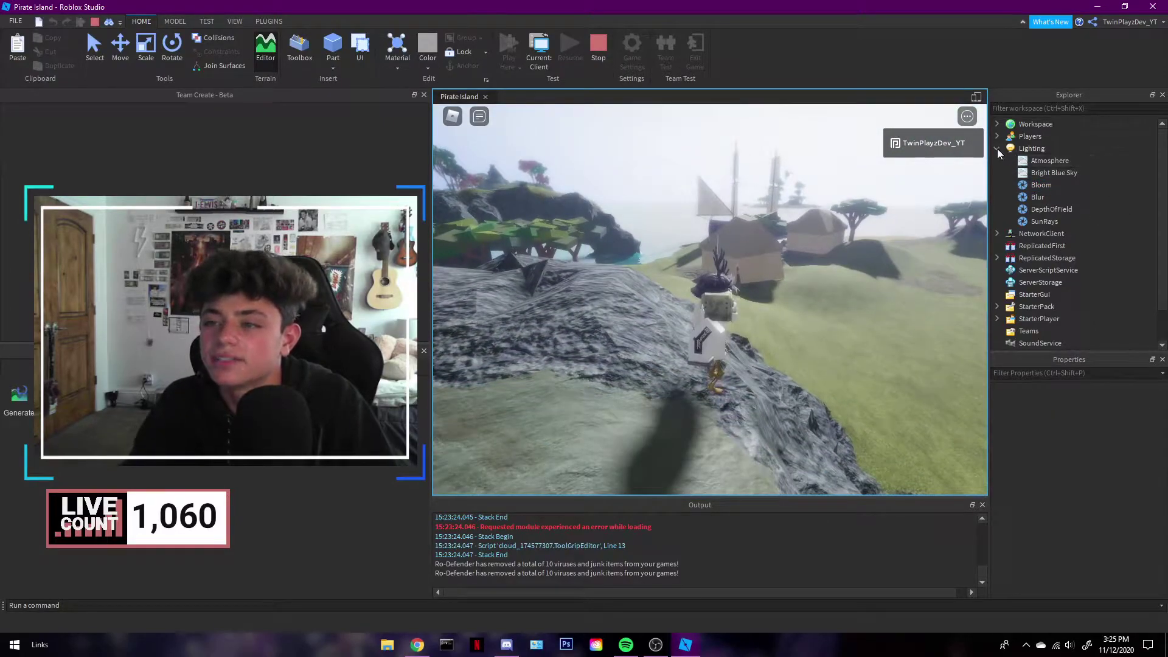
Examine the Bright Blue Sky properties and select all the objects under Lighting, from Atmosphere to SunRays
left_click(1034, 173)
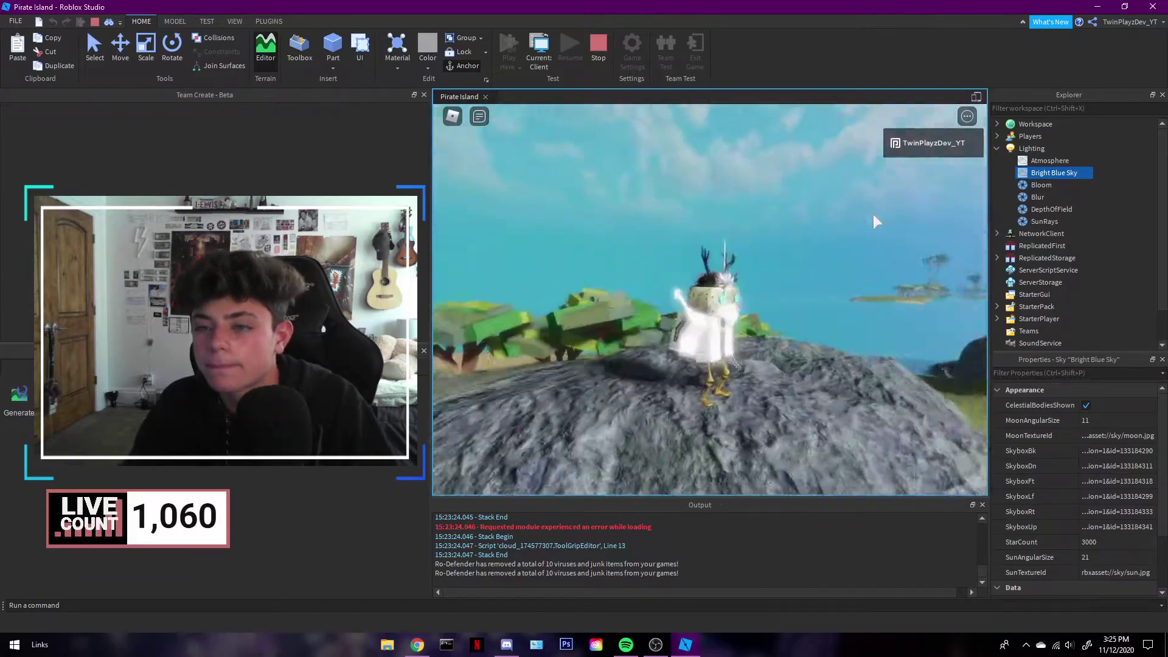
left_click(1104, 162)
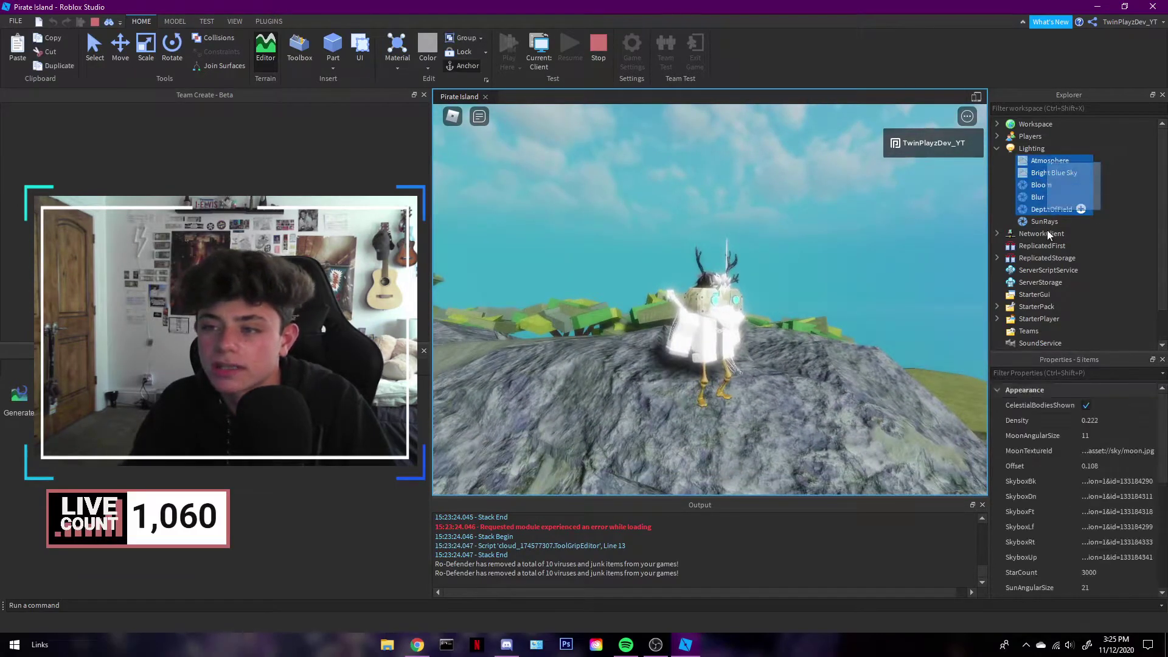
left_click(1043, 222, "shift")
key("Delete")
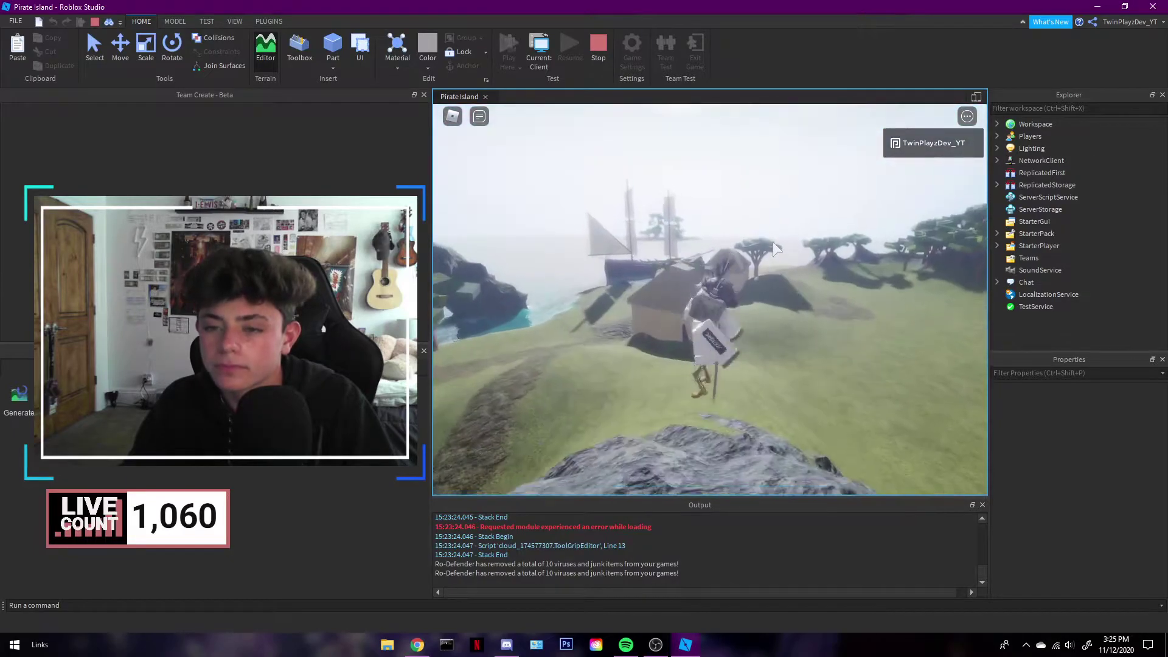
Stop the play test and open the Terrain Editor
key("w")
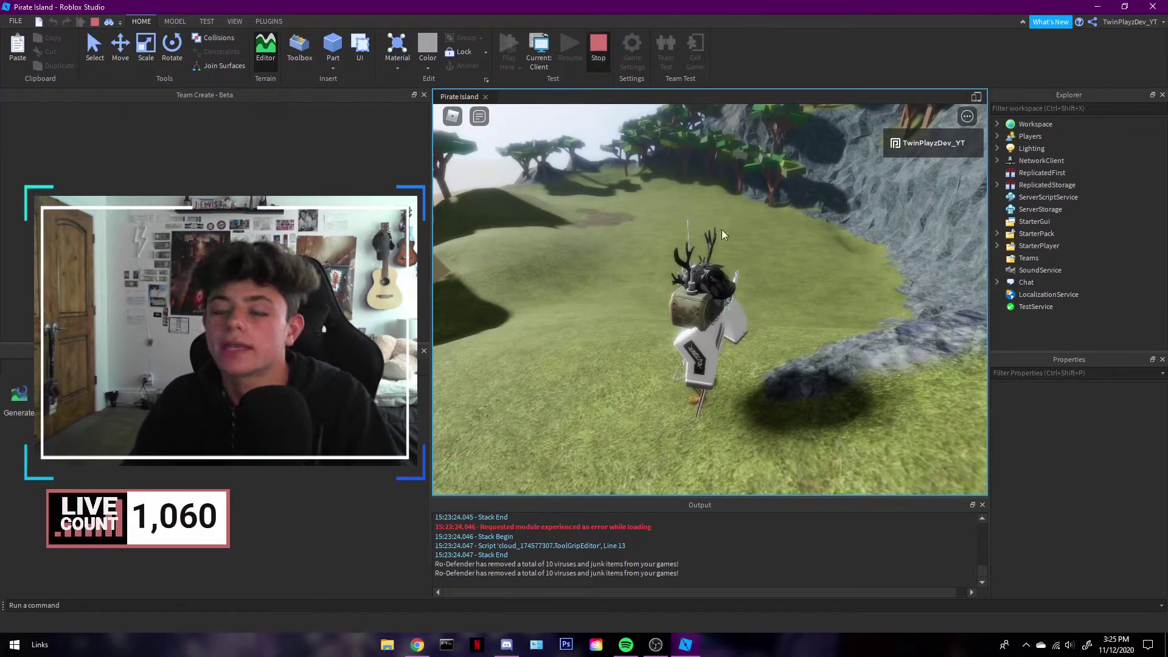
key("shift+F5")
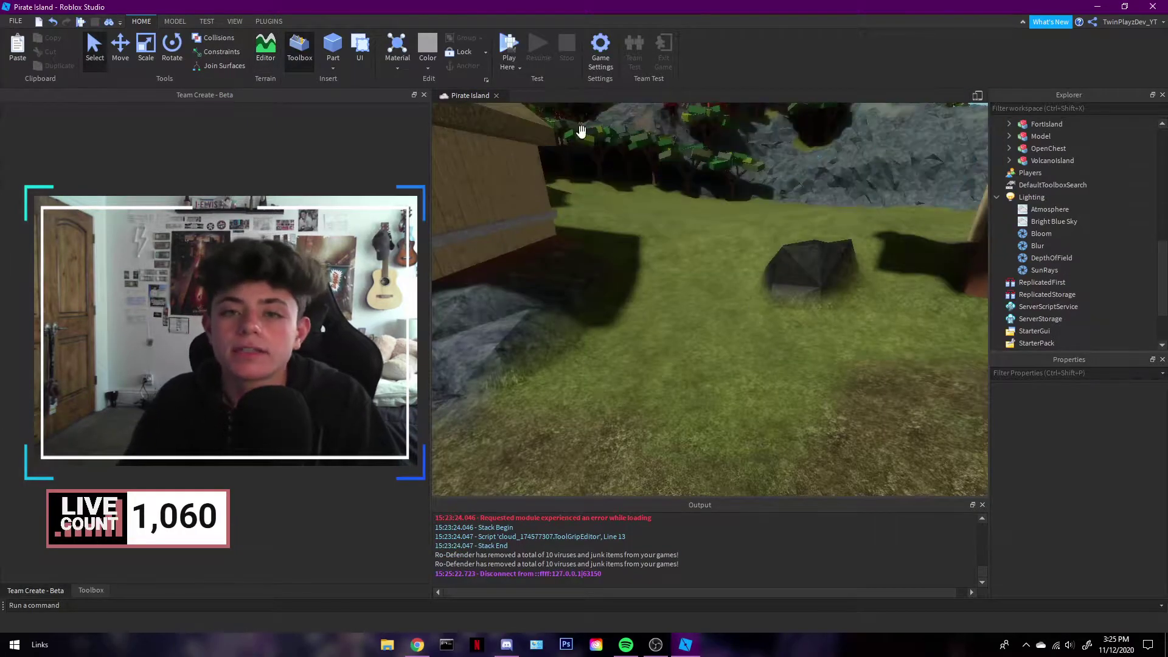
right_click_drag(600, 243, 210, 28)
key("s")
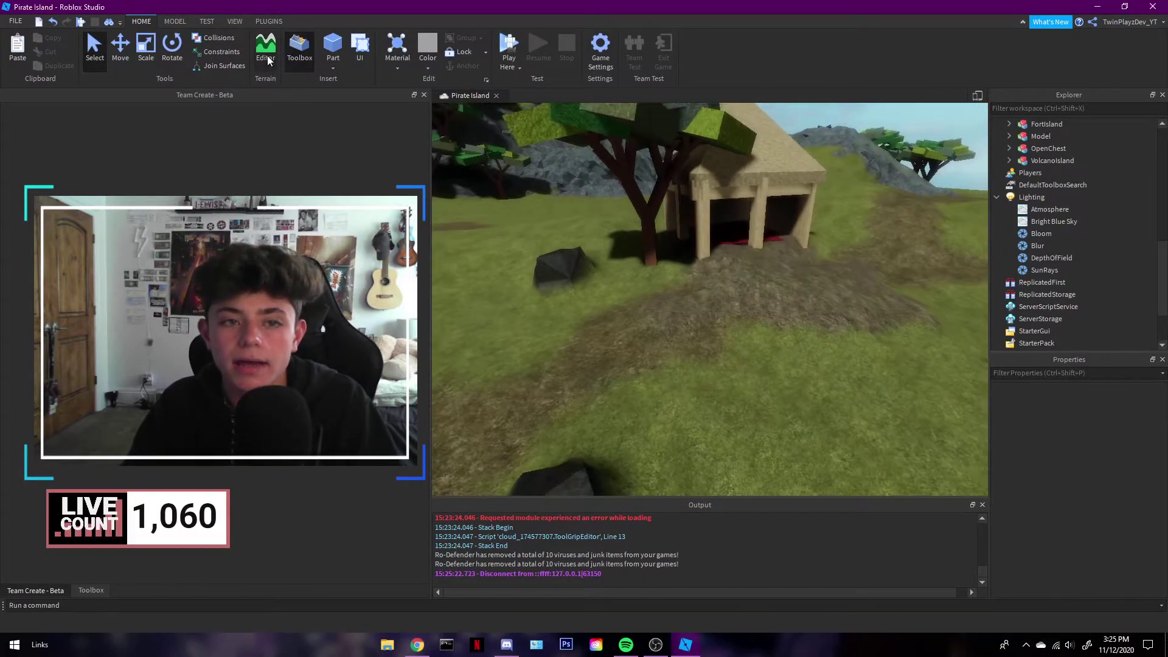
left_click(267, 56)
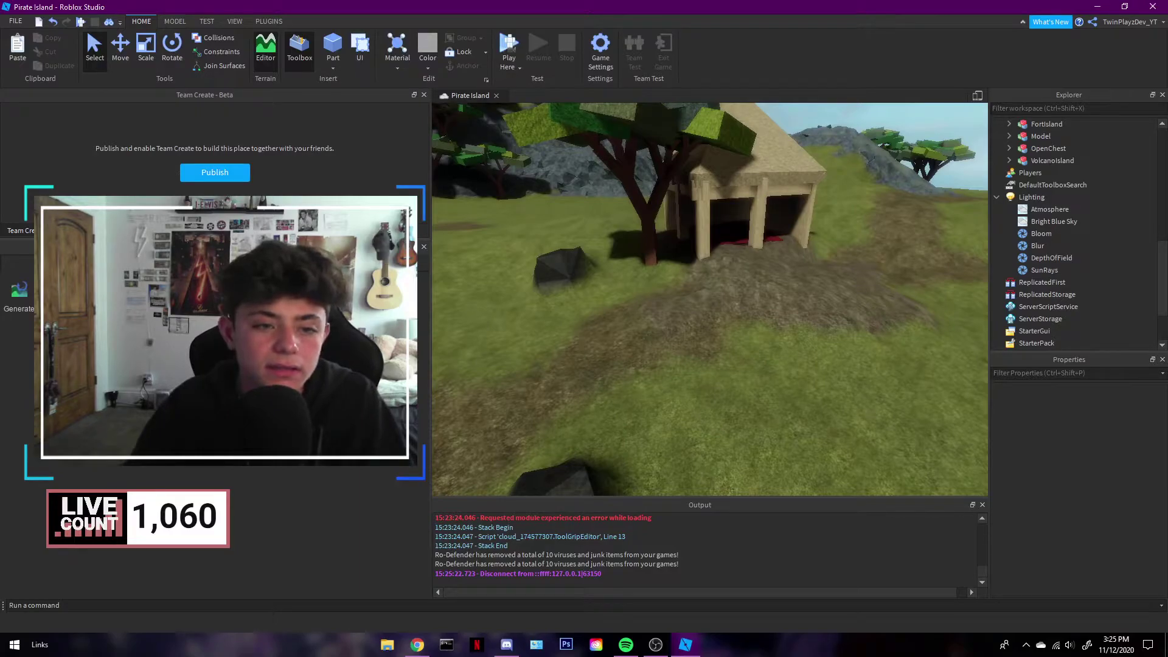
Close the Terrain Editor and return to the Workspace objects
left_click(424, 248)
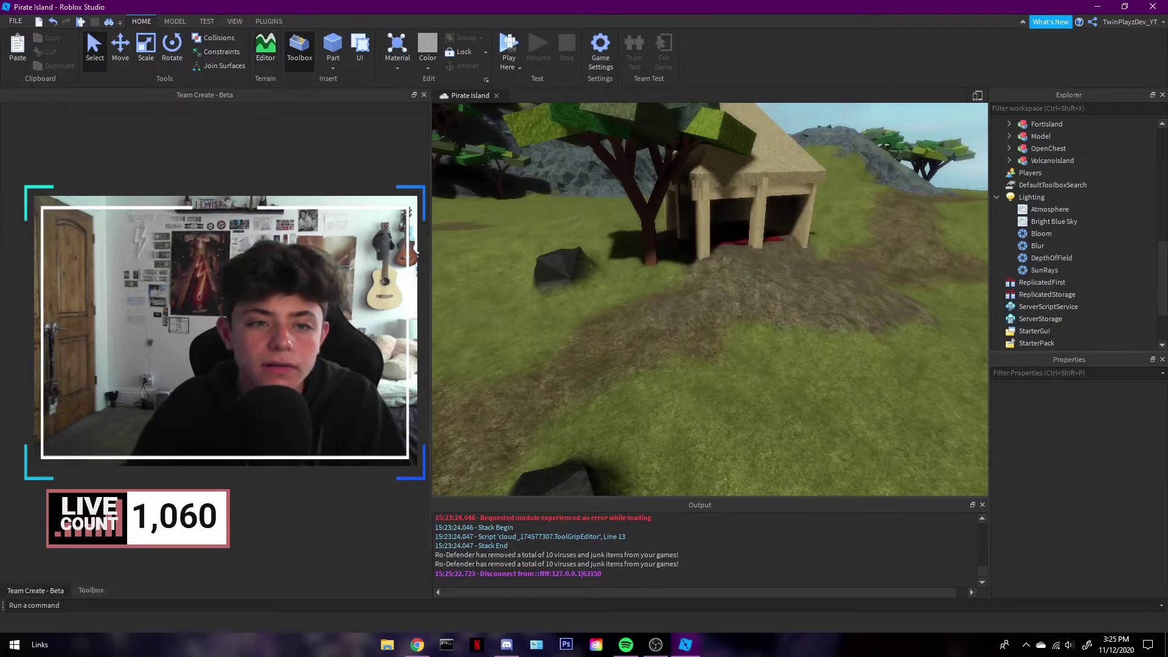
scroll(1036, 229, "up", 2)
scroll(1036, 229, "up", 5)
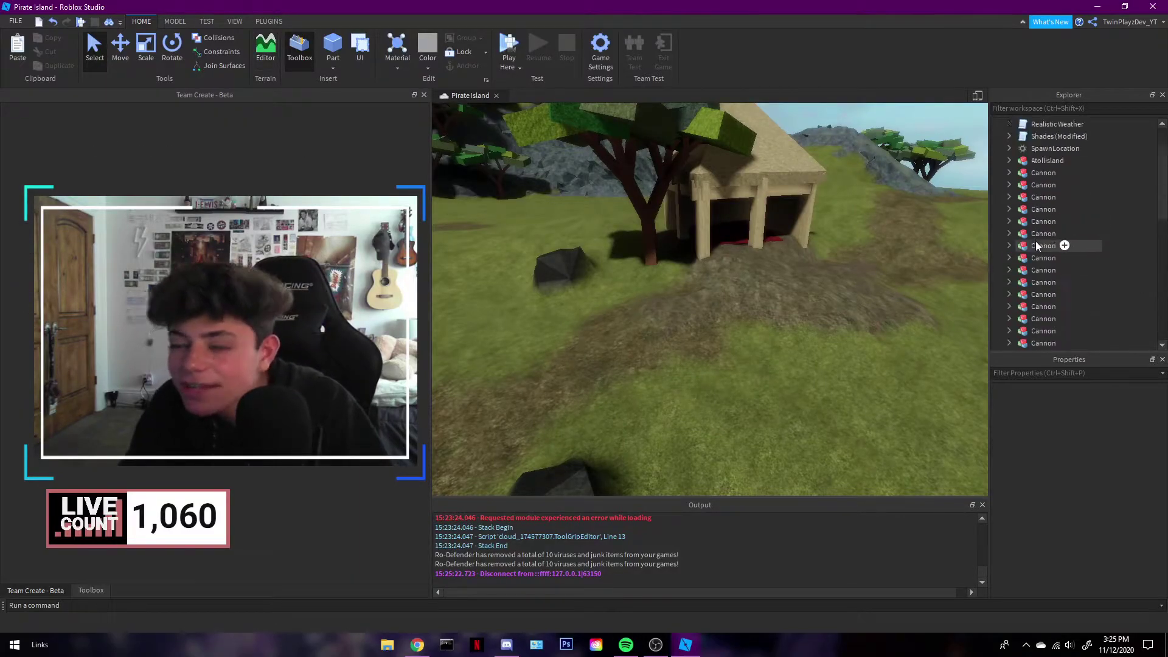
left_click(599, 51)
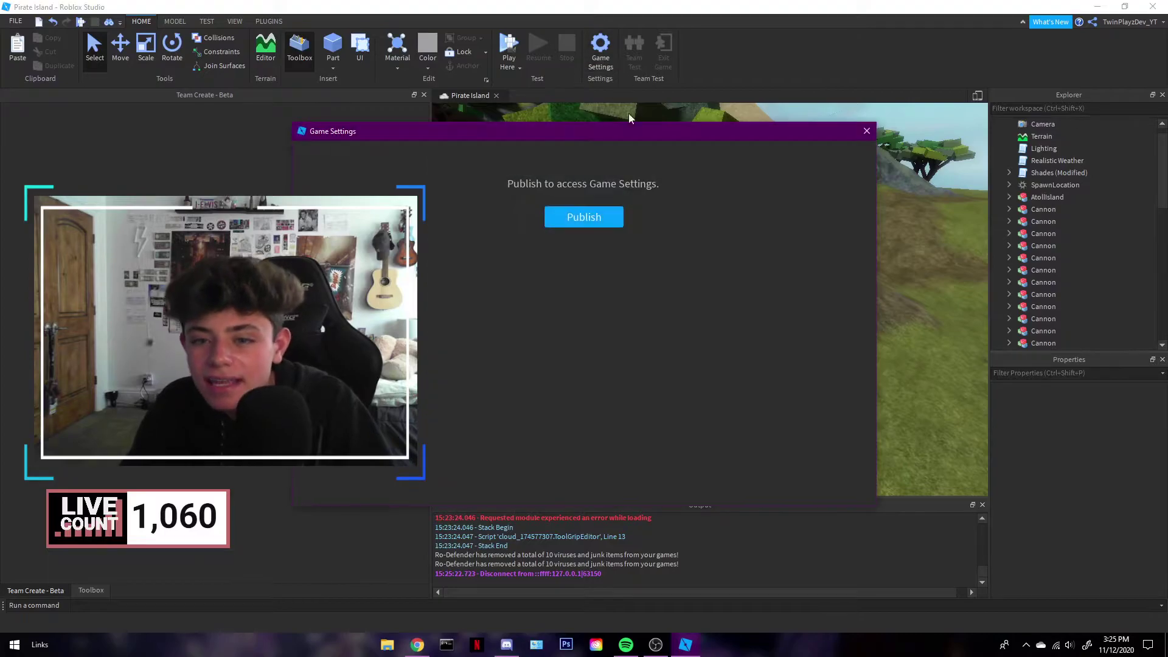
left_click(867, 132)
left_click(234, 22)
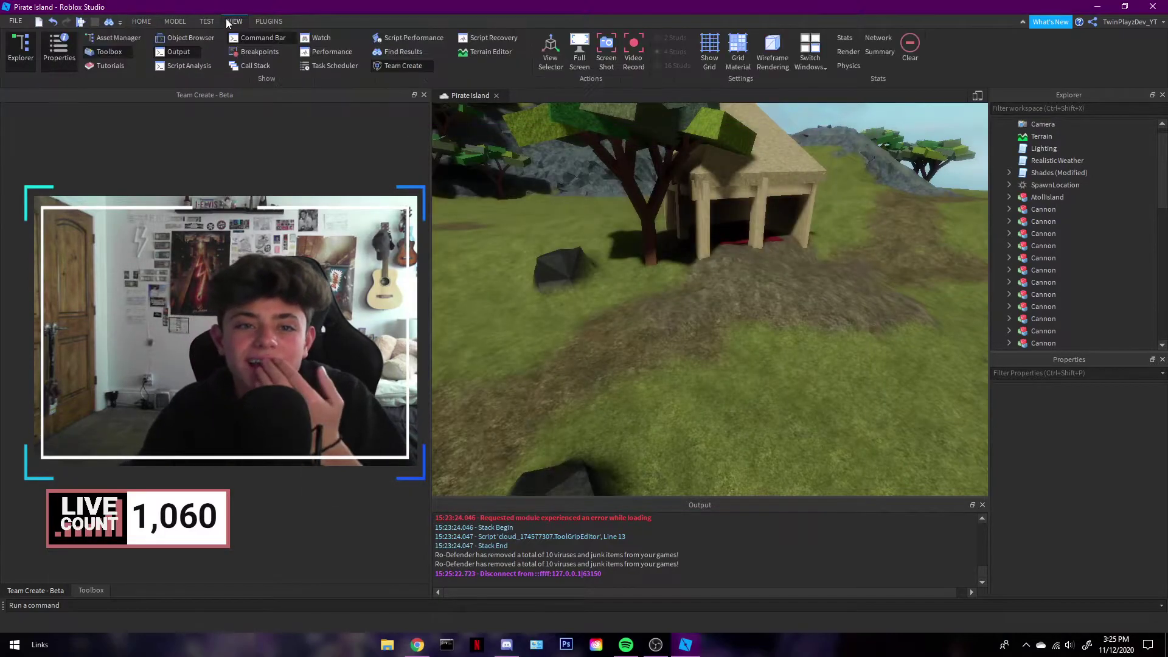
left_click(205, 22)
left_click(171, 22)
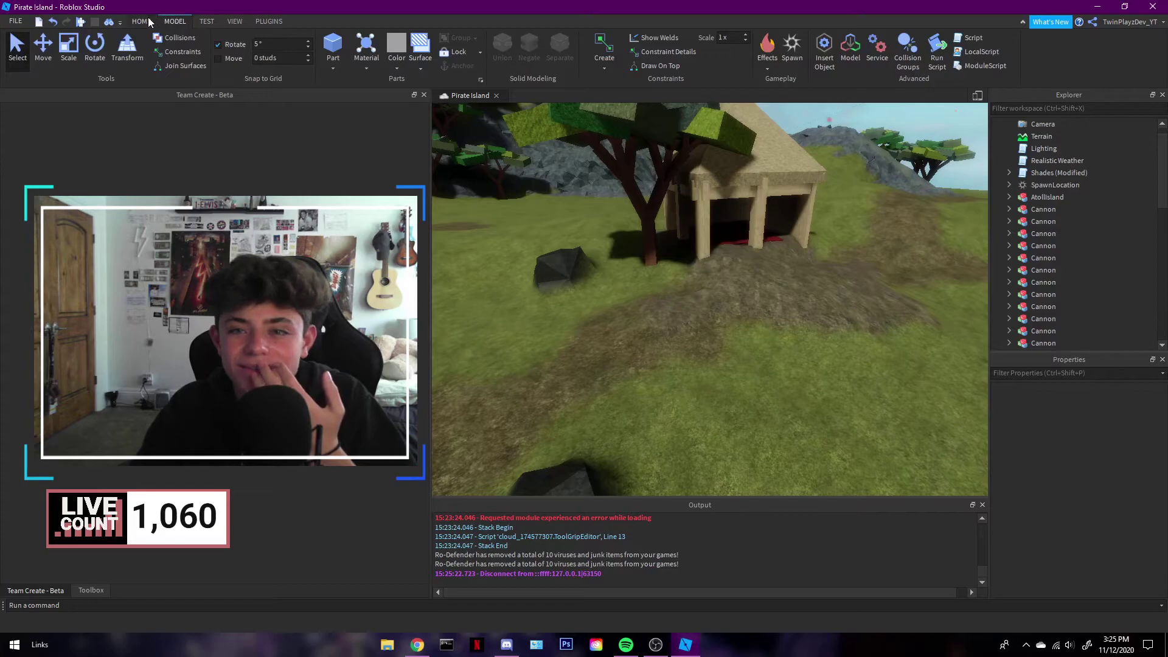
left_click(143, 22)
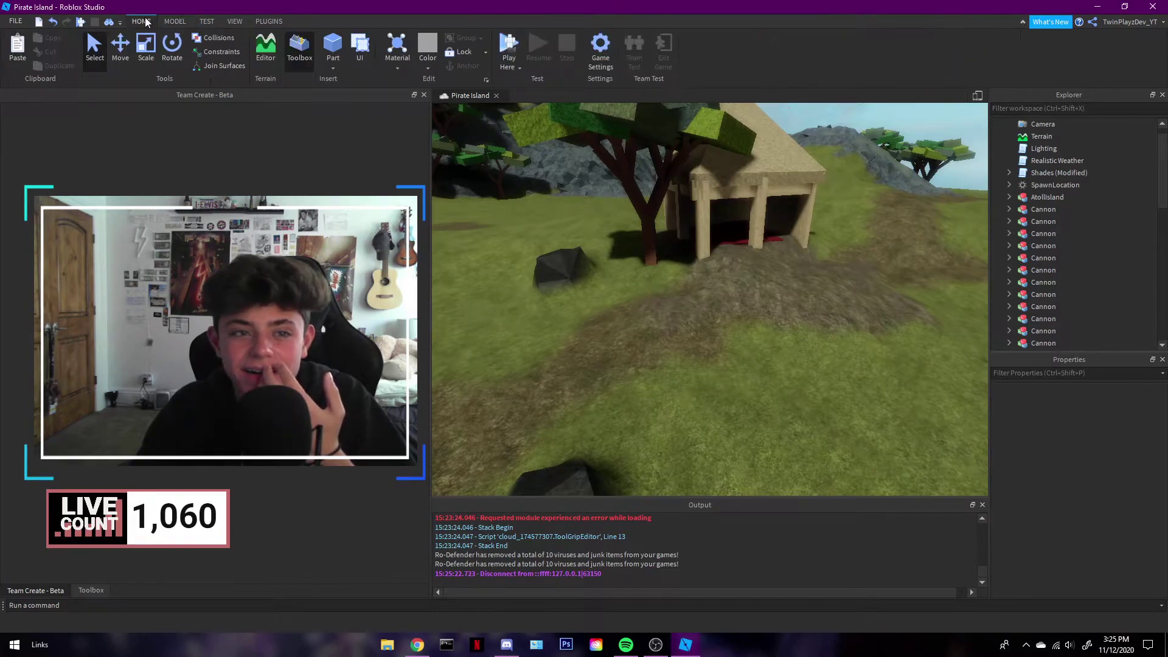
Delete the Lighting, RealisticWeather and Shades (Modified) scripts from the Workspace
scroll(1080, 237, "up", 1)
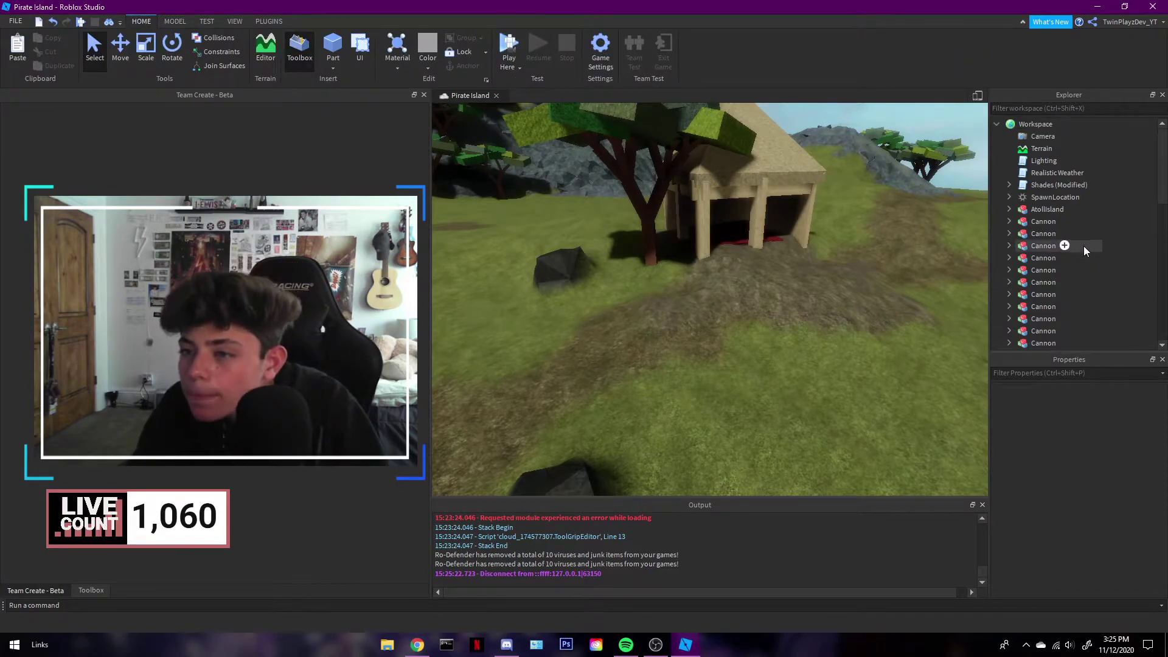
left_click(1026, 149)
left_click(1034, 156)
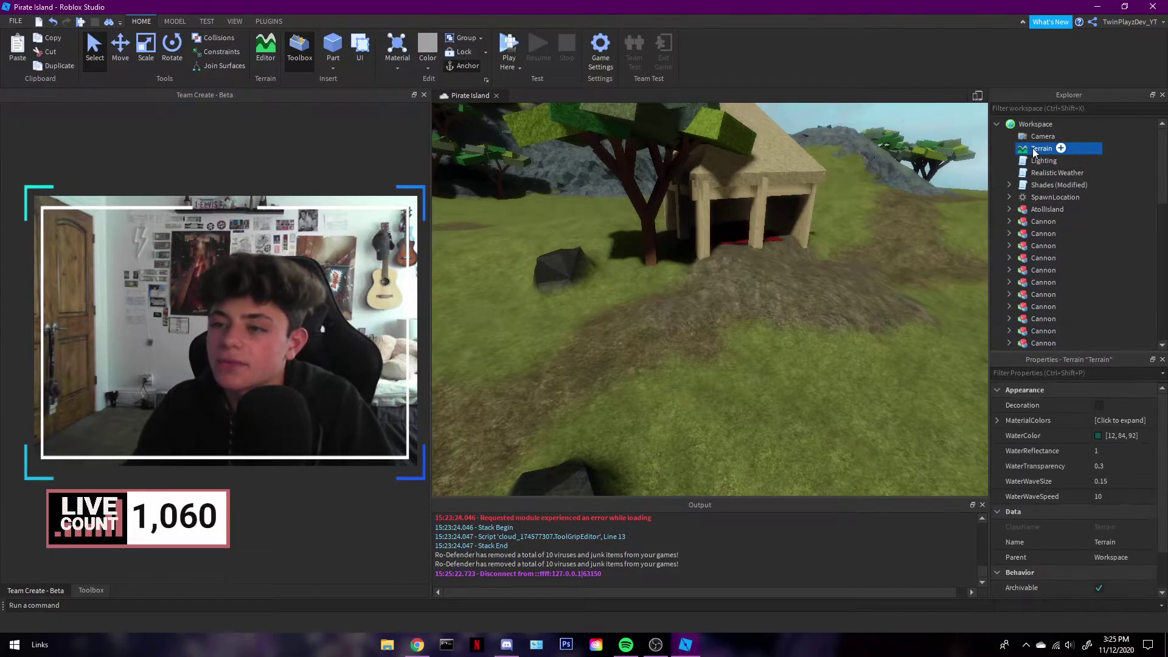
left_click(1070, 175, "shift")
mouse_move(1063, 183)
left_mouse_down()
mouse_move(1114, 191)
mouse_move(1036, 149)
mouse_move(1049, 185)
left_mouse_up()
key("Delete")
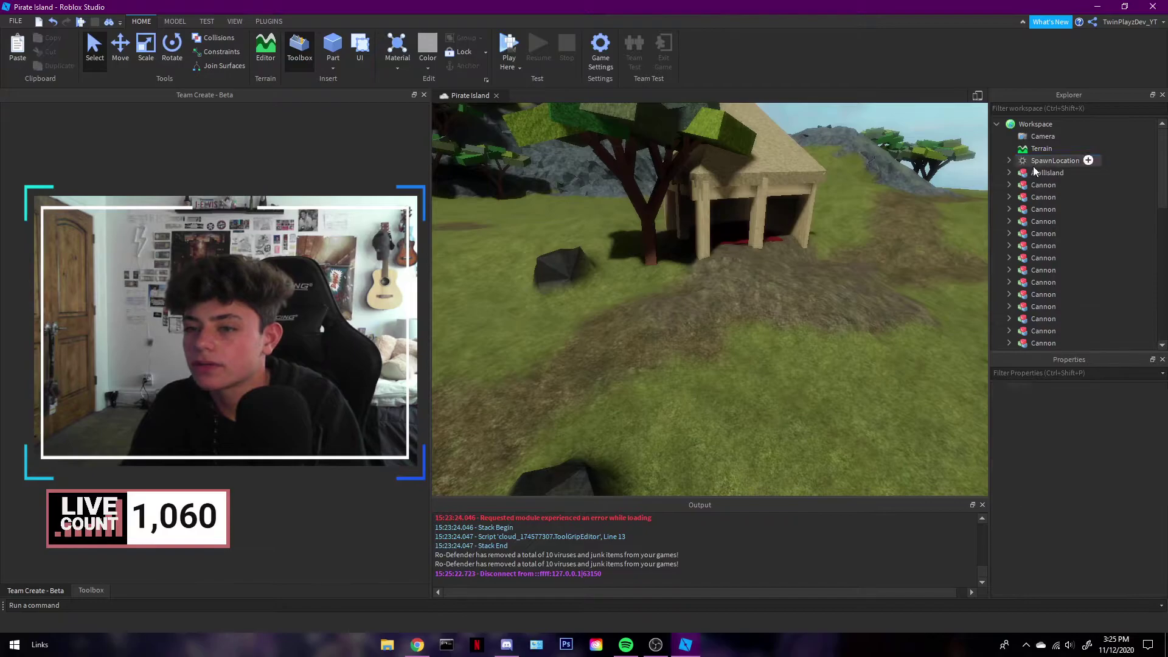
Enable Decoration on the Terrain object and check the grass along the shoreline near the hut
right_click_drag(936, 188, 985, 183)
left_click(1032, 160)
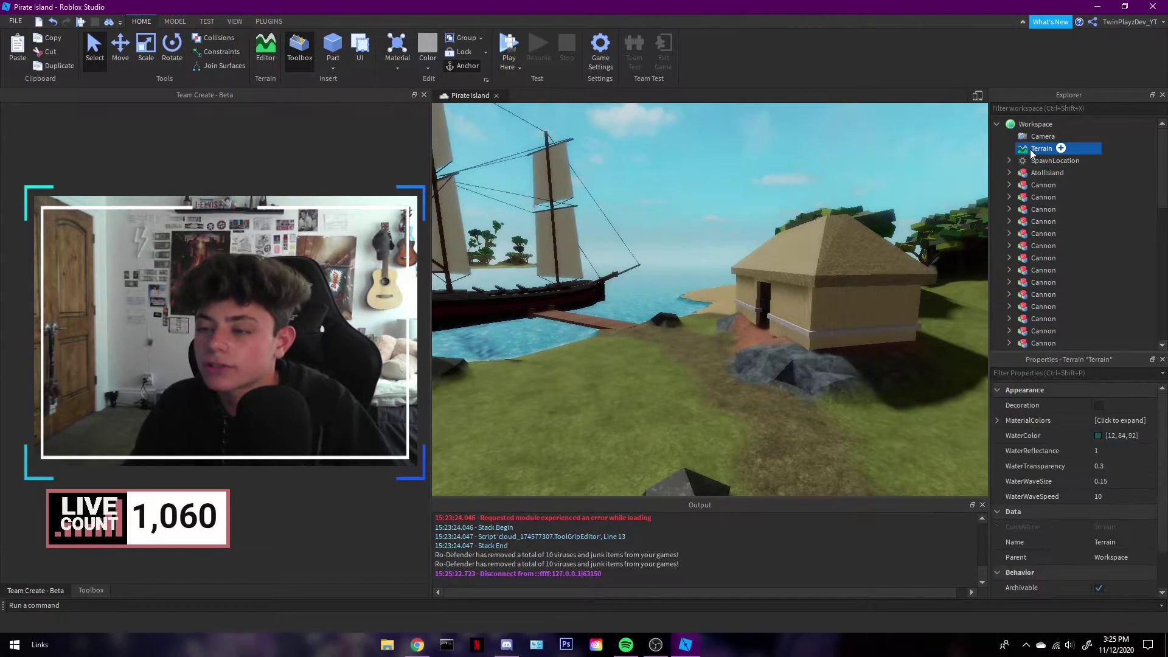
key("w")
right_click_drag(798, 341, 818, 359)
key("w")
key("s")
left_click(1112, 402)
right_click_drag(662, 338, 723, 332)
left_click(721, 332)
right_click_drag(760, 292, 761, 292)
Set the Terrain's WaterTransparency to 0 and view the water beside the pirate ship
left_click(1040, 148)
right_click_drag(815, 258, 815, 257)
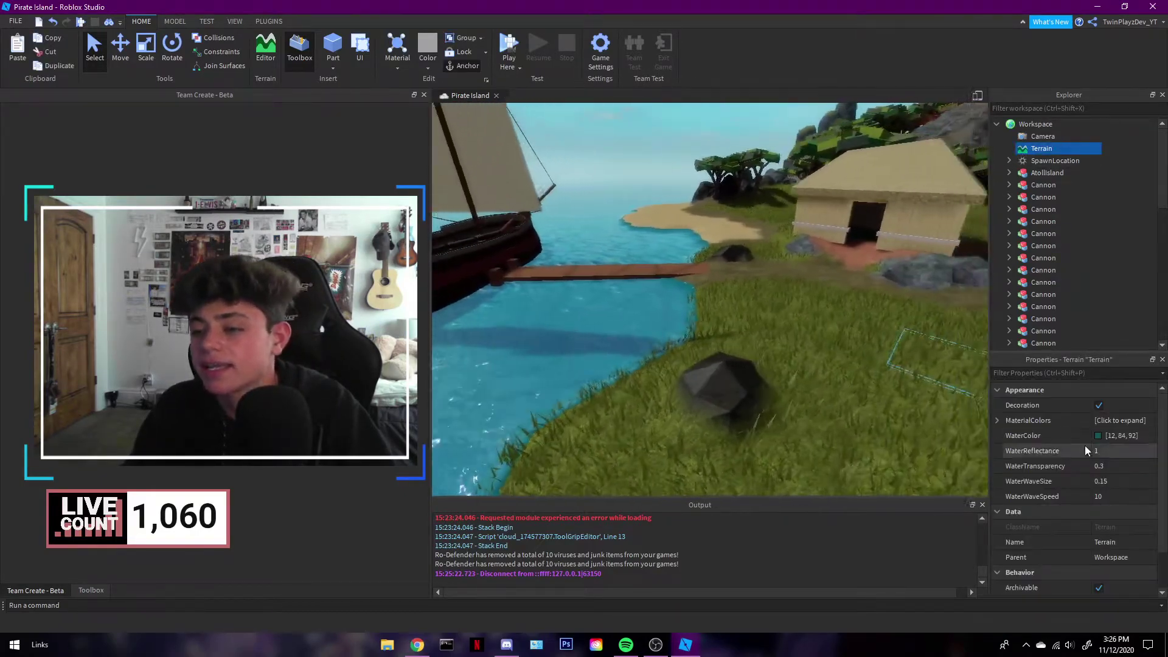
left_click(1132, 468)
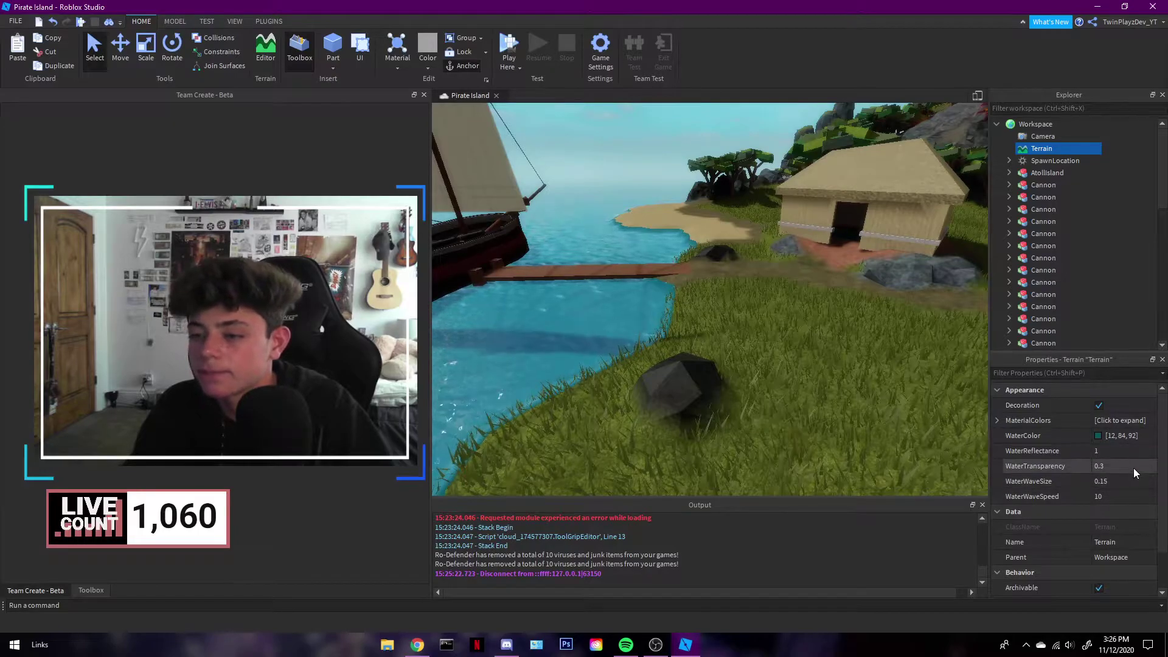
left_click(1131, 463)
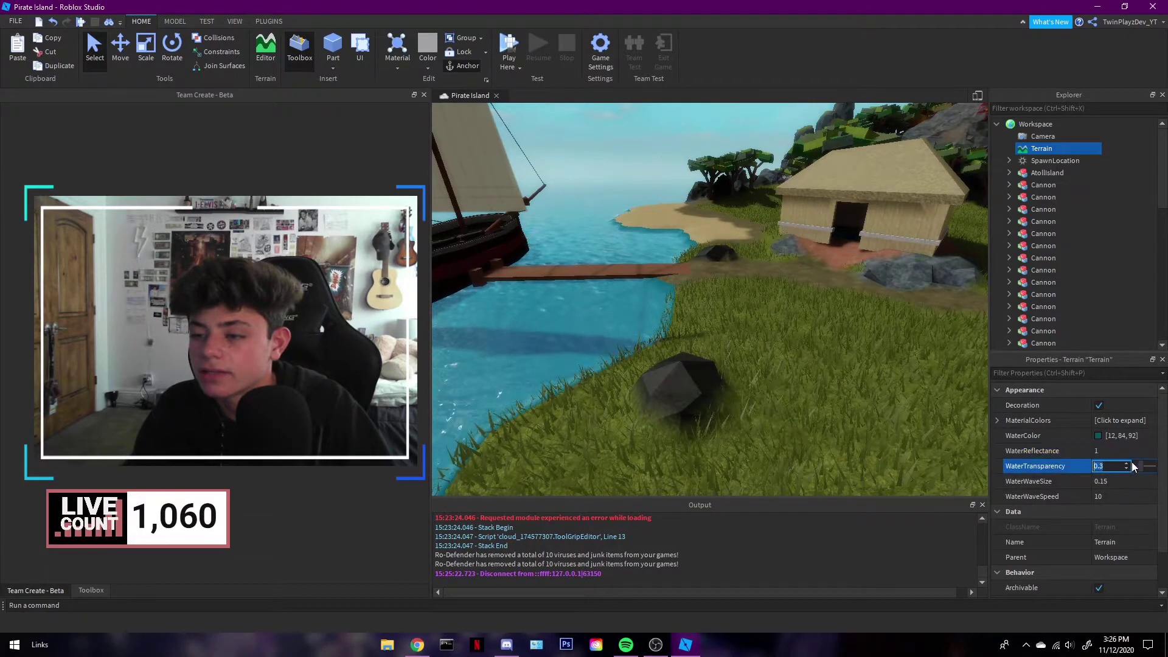
left_click_drag(1138, 467, 1164, 466)
right_click_drag(801, 342, 800, 342)
key("w")
Set the Terrain's WaterWaveSize to 1 and WaterWaveSpeed to 40
left_click(1130, 481)
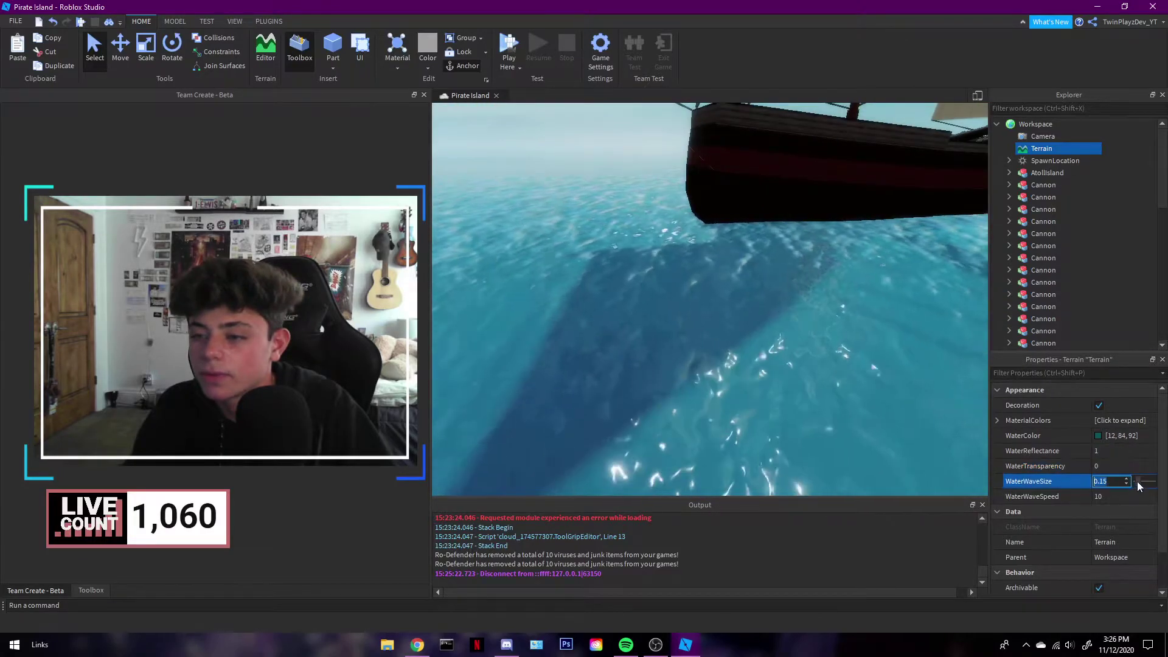
left_click_drag(1136, 481, 1163, 482)
right_click_drag(770, 277, 772, 277)
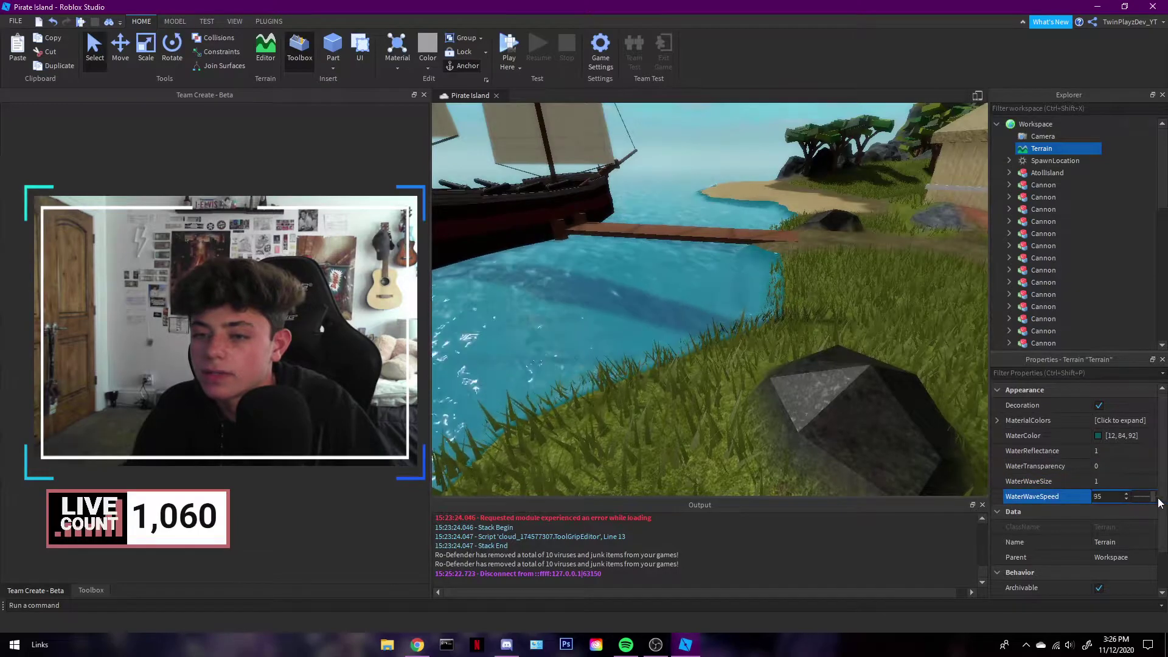
left_click_drag(1158, 502, 1163, 503)
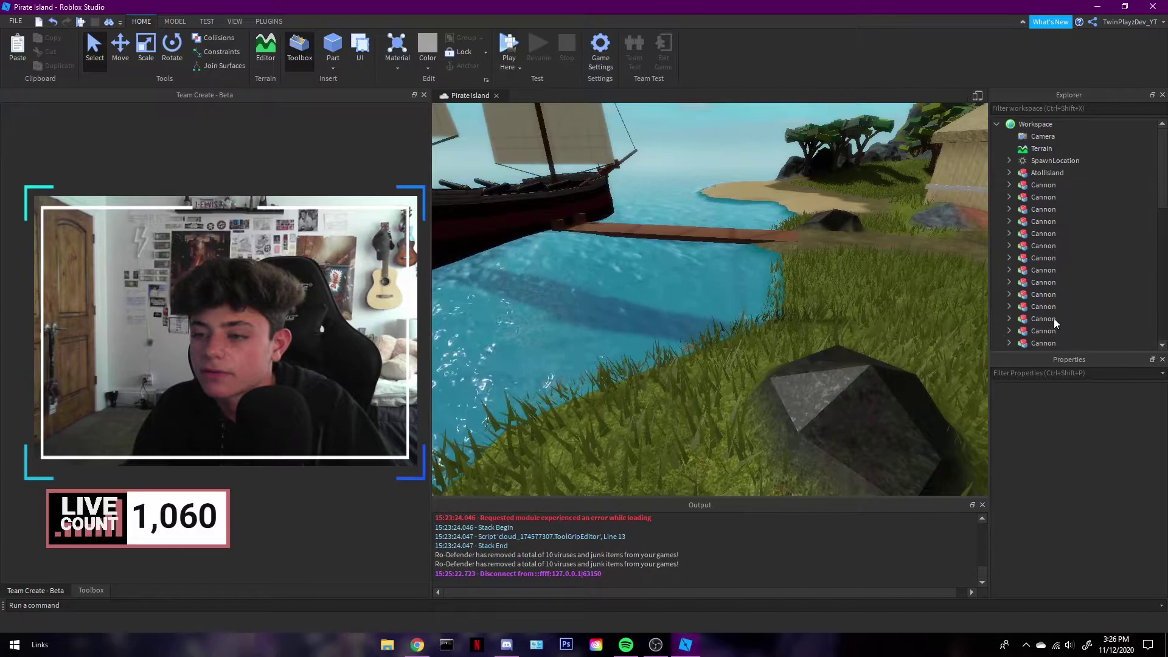
scroll(1119, 548, "down", 1)
left_click(1123, 585)
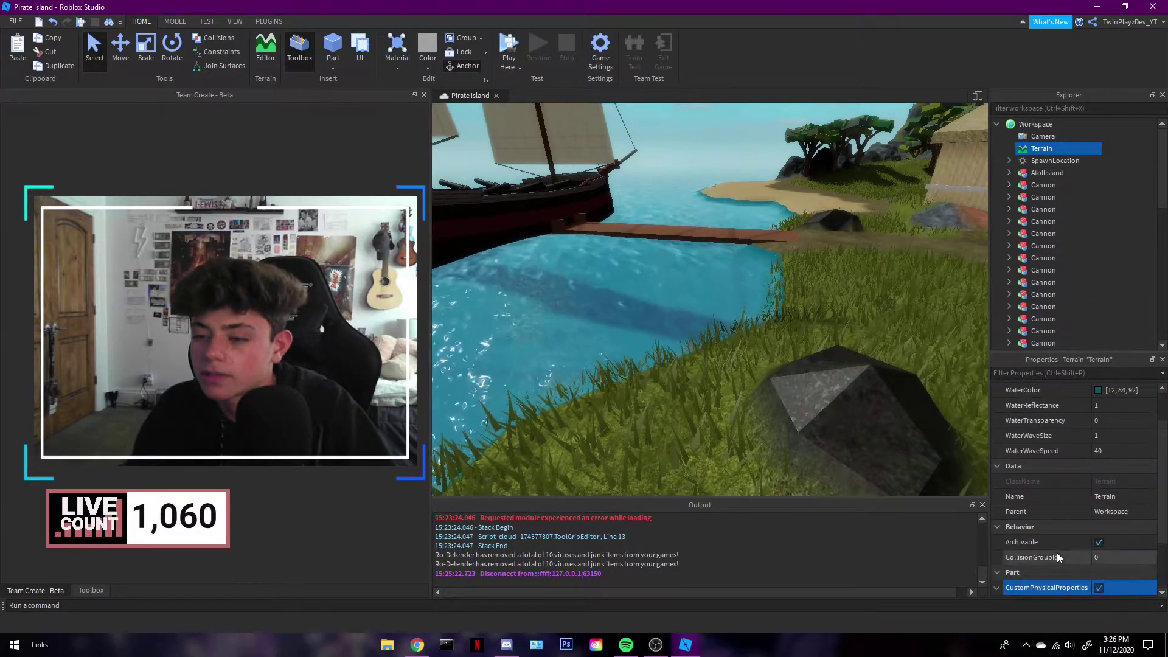
left_click(996, 588)
scroll(1095, 493, "up", 3)
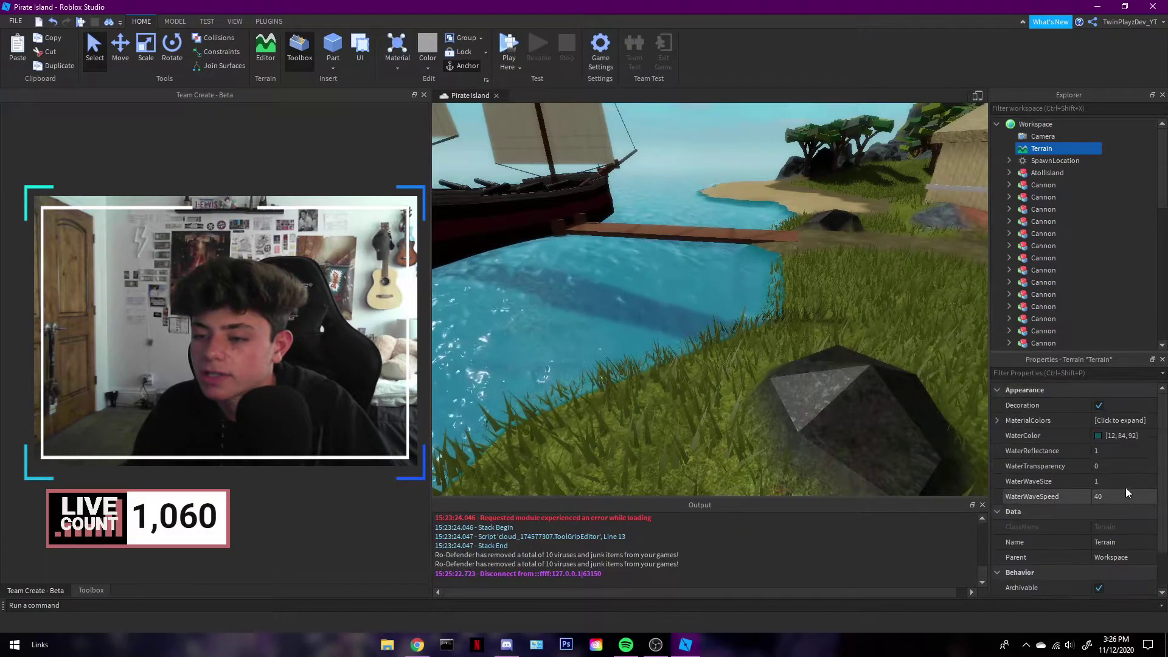
Try red and deeper blues as the Terrain's WaterColor, settle on a bright light blue, and check it from the shore
left_click(1091, 434)
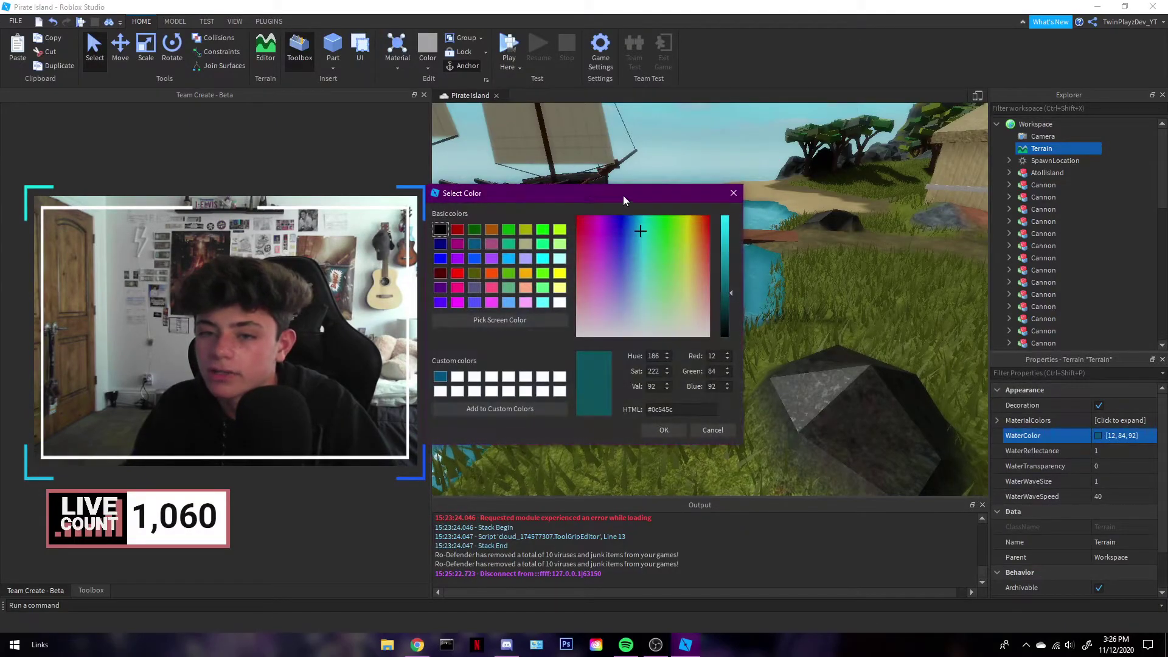
left_click_drag(623, 193, 910, 183)
left_click(750, 262)
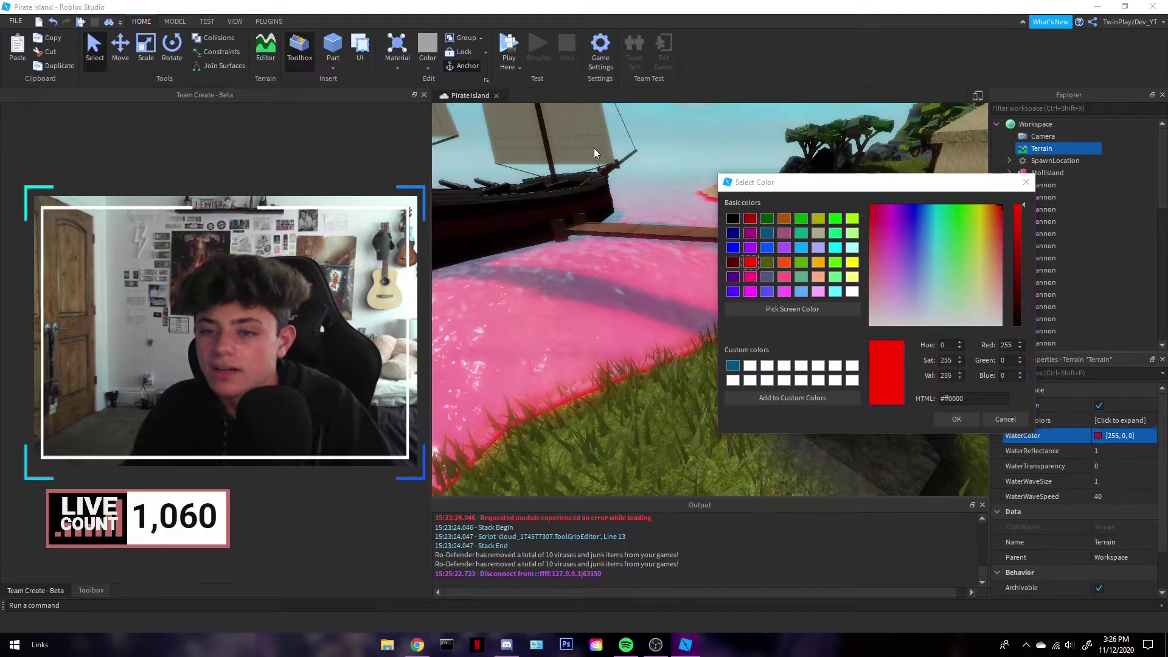
left_click(734, 248)
left_click(734, 249)
left_click(766, 248)
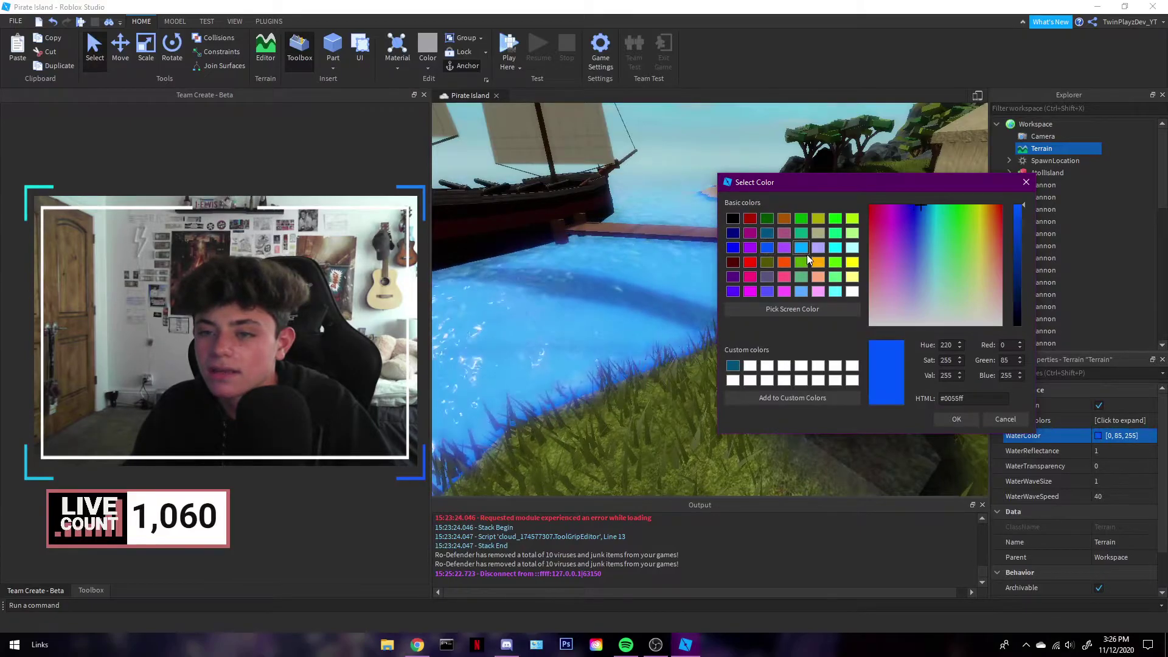
left_click(801, 248)
left_click(953, 416)
right_click_drag(836, 336, 820, 336)
left_click(820, 336)
right_click_drag(742, 321, 738, 320)
right_click_drag(816, 267, 815, 268)
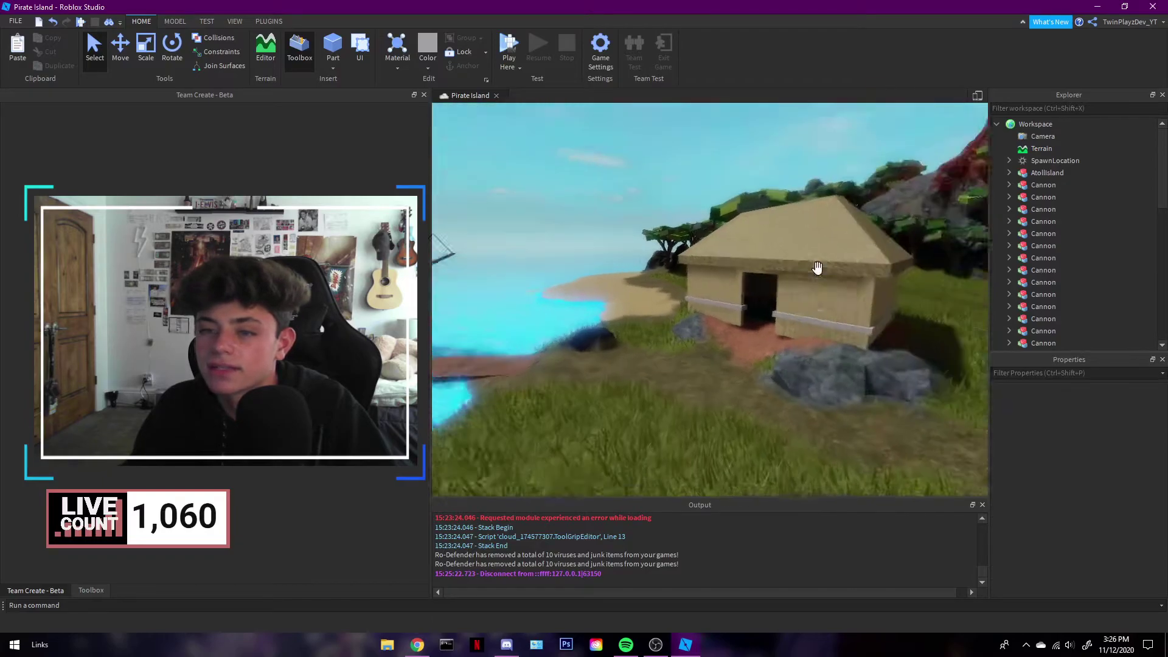
scroll(816, 268, "down", 2)
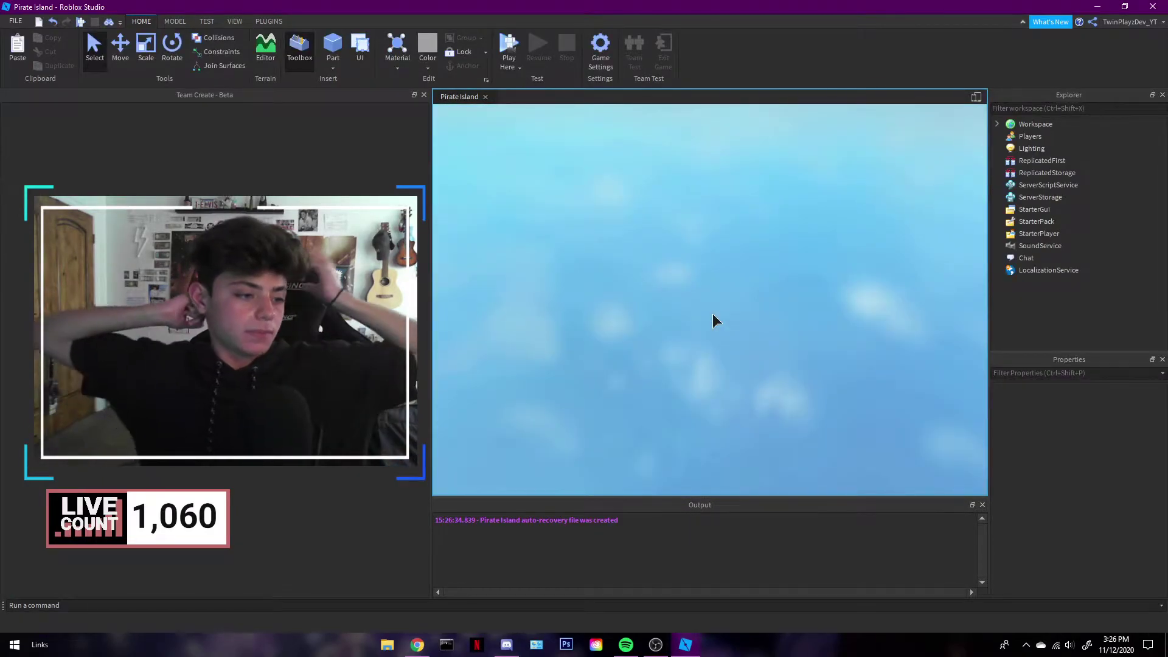
Start a play test and walk the character through the grass to inspect the terrain and lighting
key("F5")
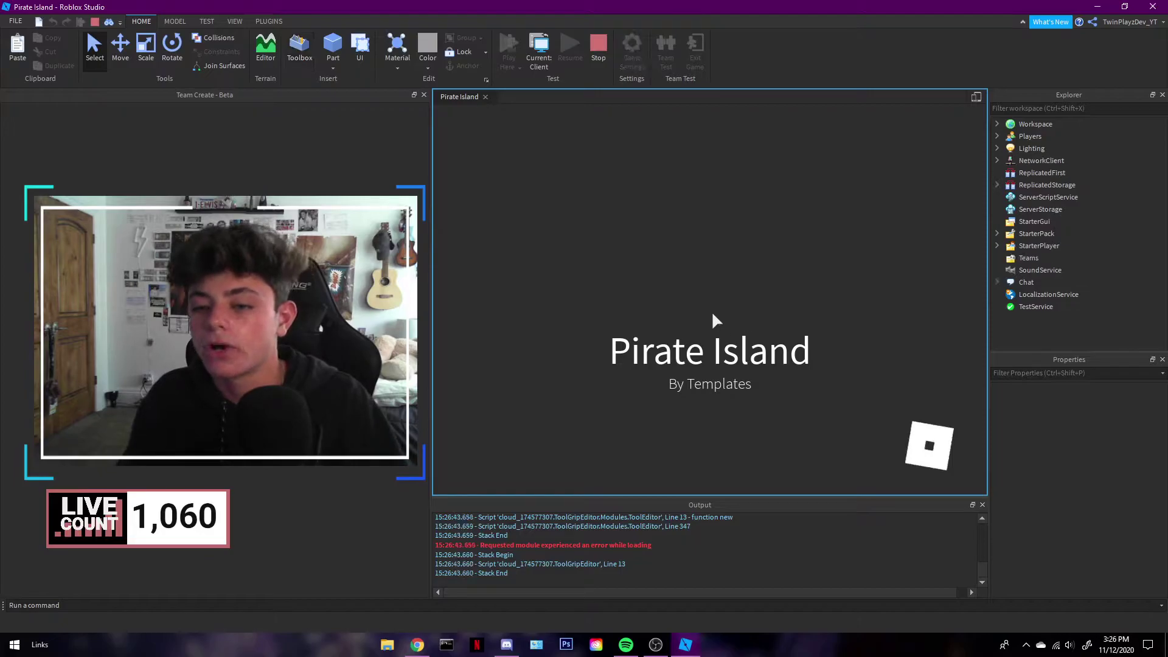
key("w")
right_click_drag(734, 311, 736, 228)
key("w")
key("w")
key("w")
key("space")
scroll(713, 264, "up", 3)
key("s")
scroll(693, 228, "up", 3)
scroll(693, 226, "down", 4)
key("d")
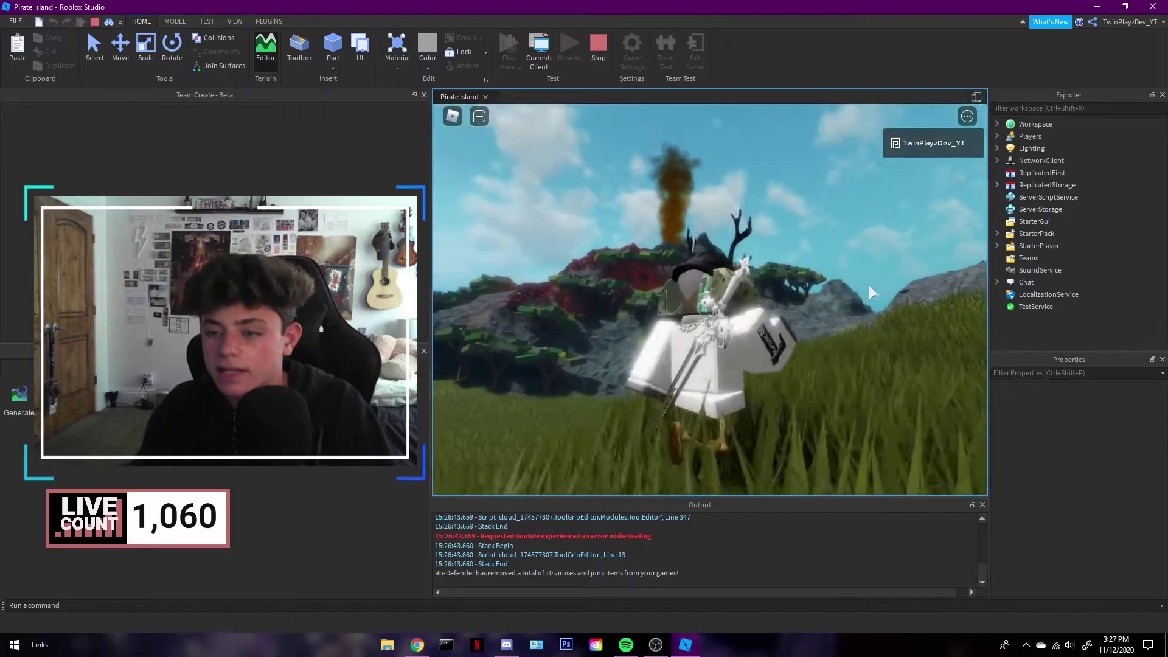
Walk the character onto the rocks to view the volcano and huts, and stop the play test
key("w")
key("w")
key("space")
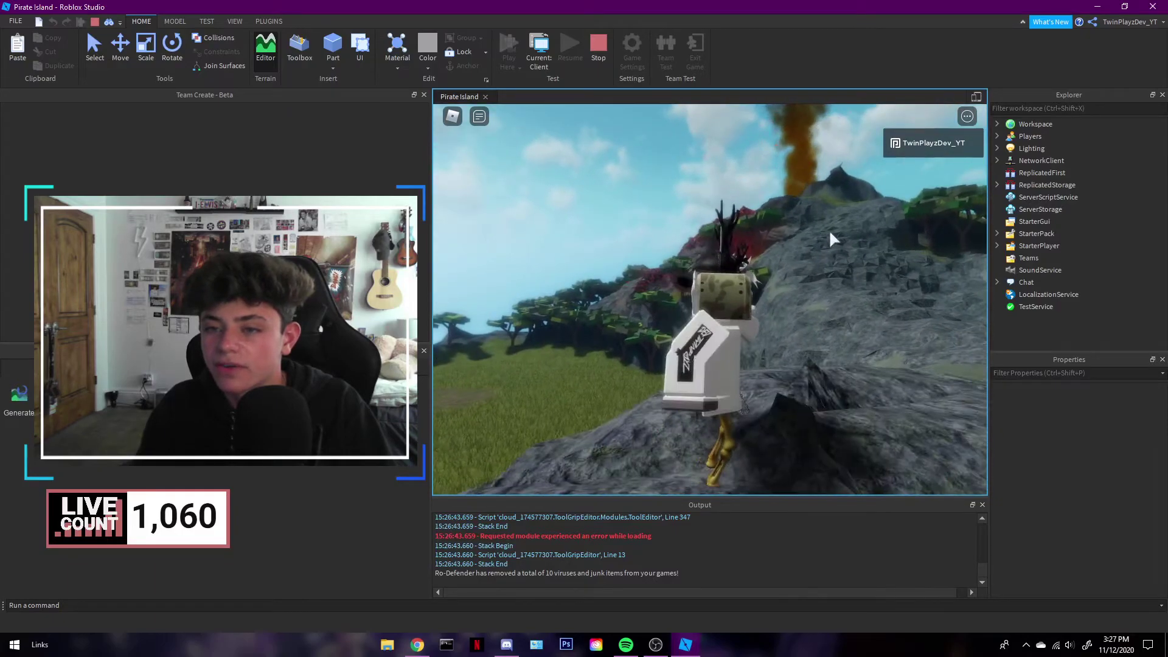
right_click_drag(830, 236, 684, 155)
left_click(595, 57)
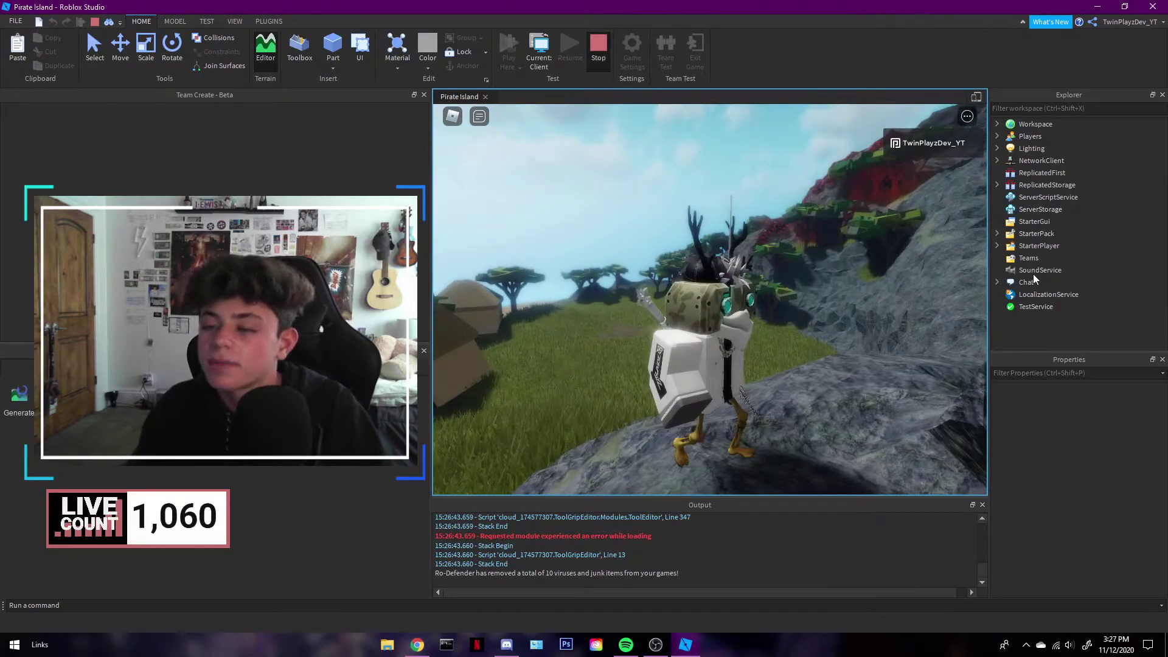
key("shift+F5")
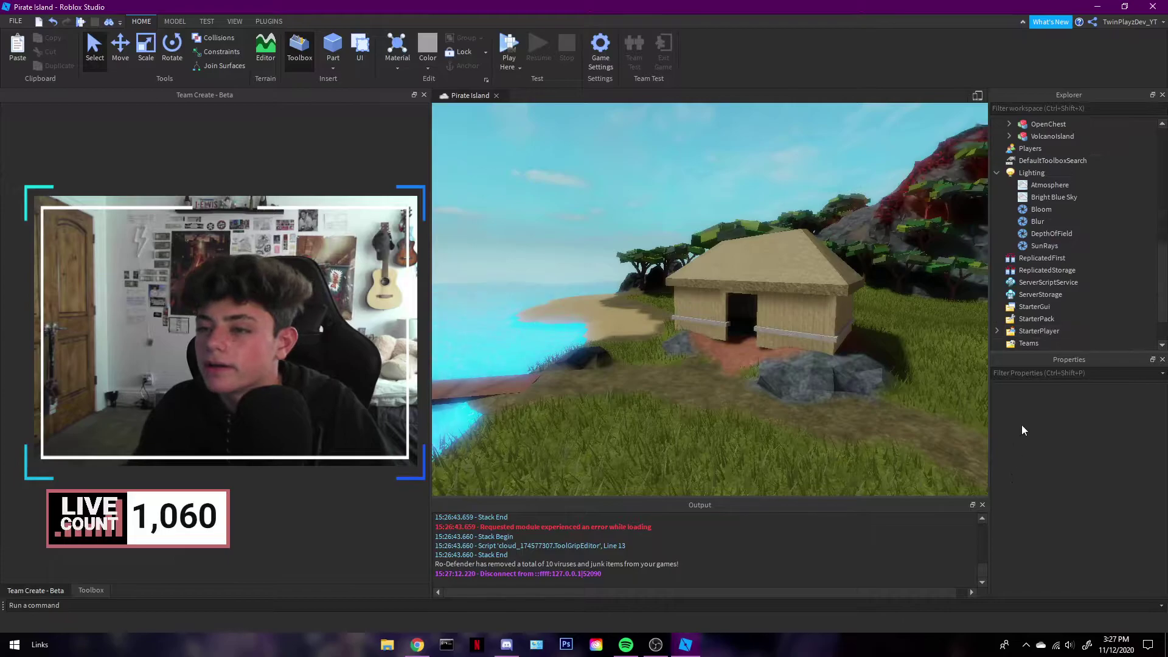
Set the Lighting service's Ambient color to black (0, 0, 0) after testing lighter greys and white
left_click(1026, 178)
mouse_move(867, 383)
right_mouse_down()
mouse_move(849, 381)
mouse_move(885, 382)
right_mouse_up()
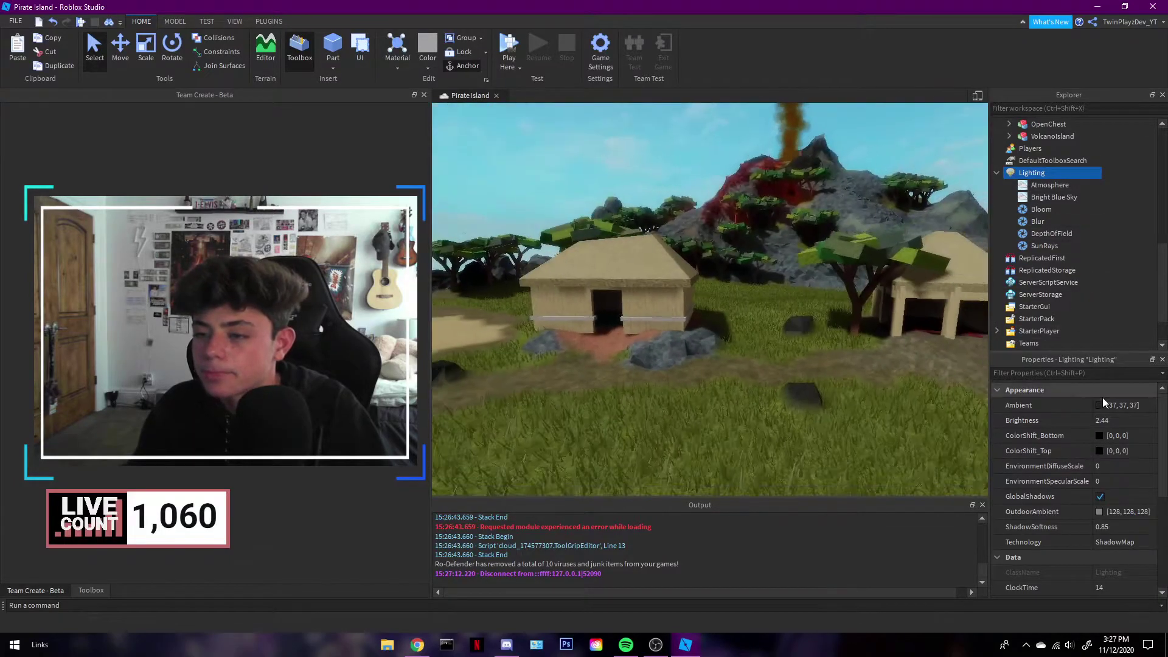
left_click(1102, 405)
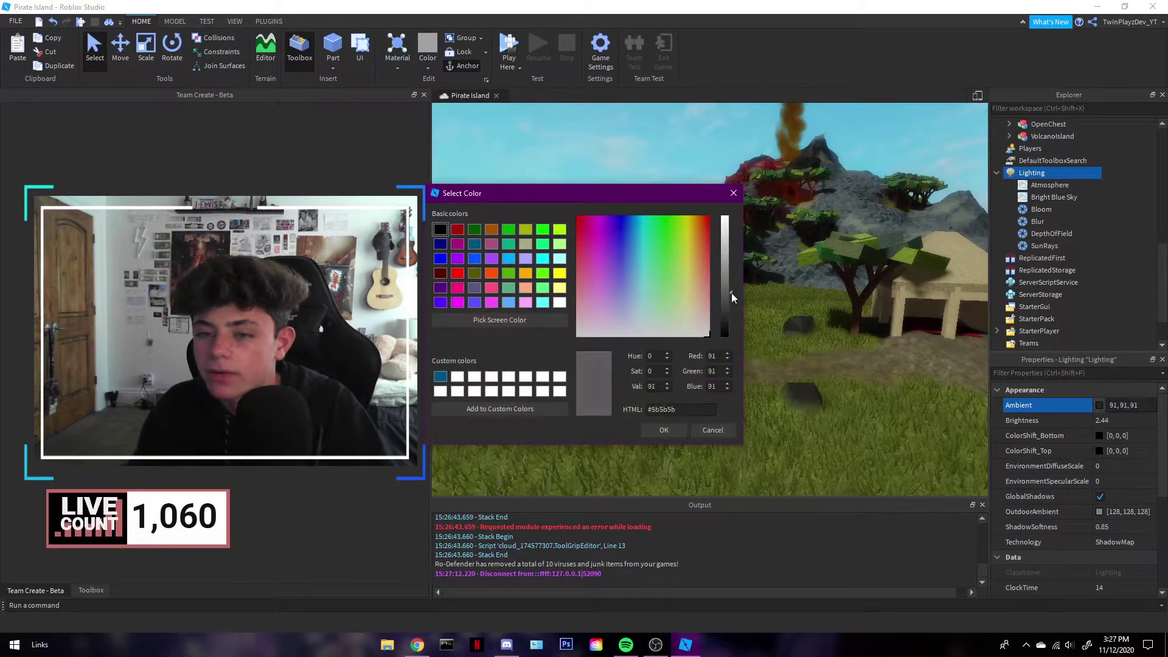
left_click_drag(731, 296, 1078, 211)
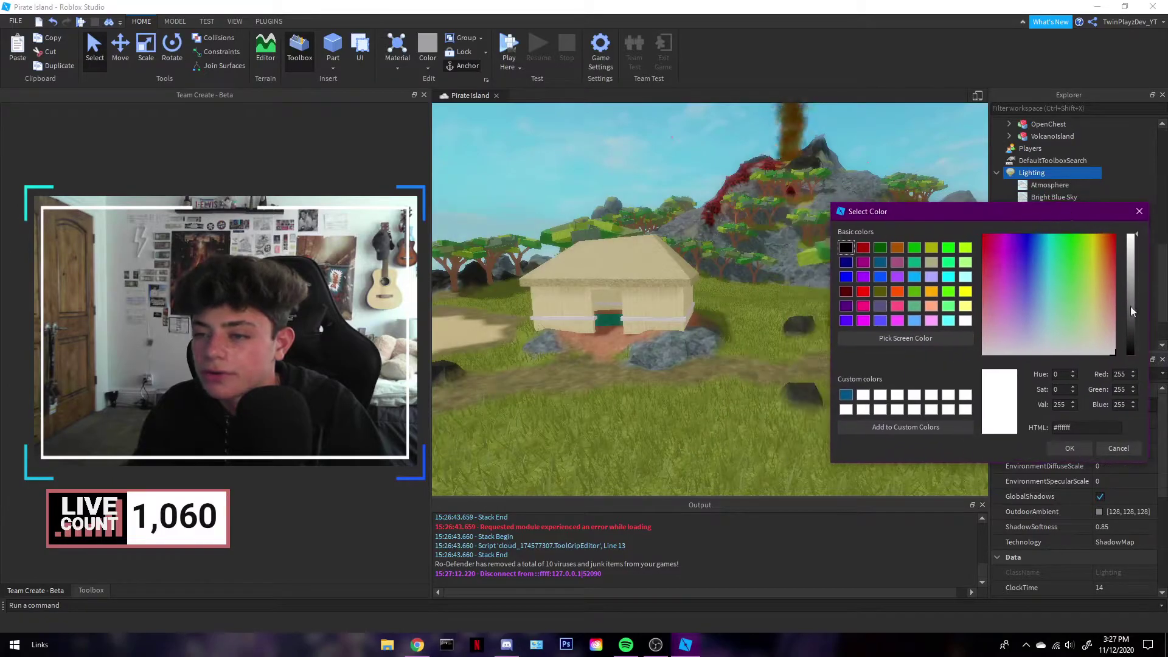
left_click_drag(1130, 305, 1141, 433)
left_click_drag(1132, 314, 1135, 342)
left_click_drag(1130, 303, 1131, 358)
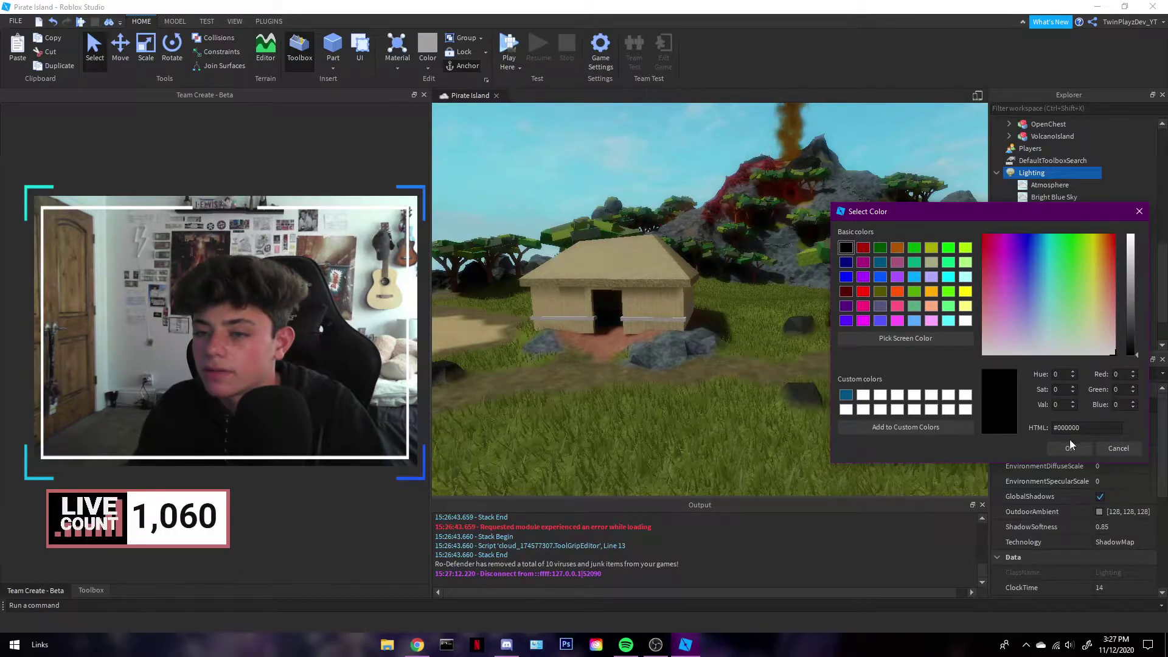
left_click(1068, 447)
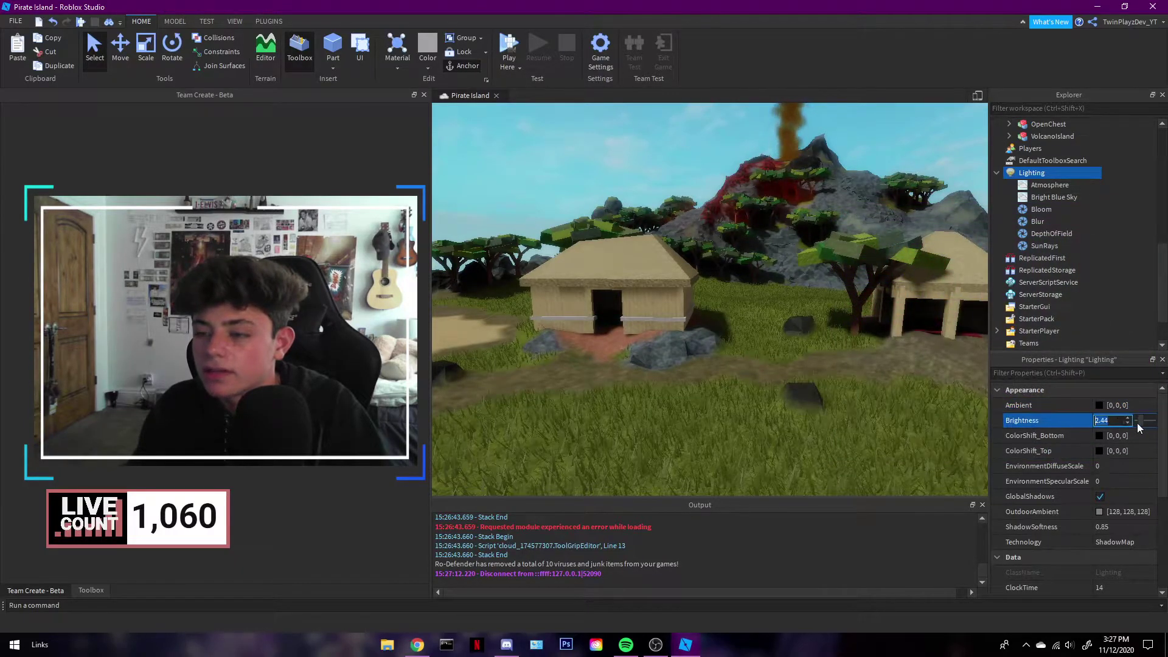
Raise the Lighting service's Brightness to 3.45
left_click_drag(1139, 428, 1141, 428)
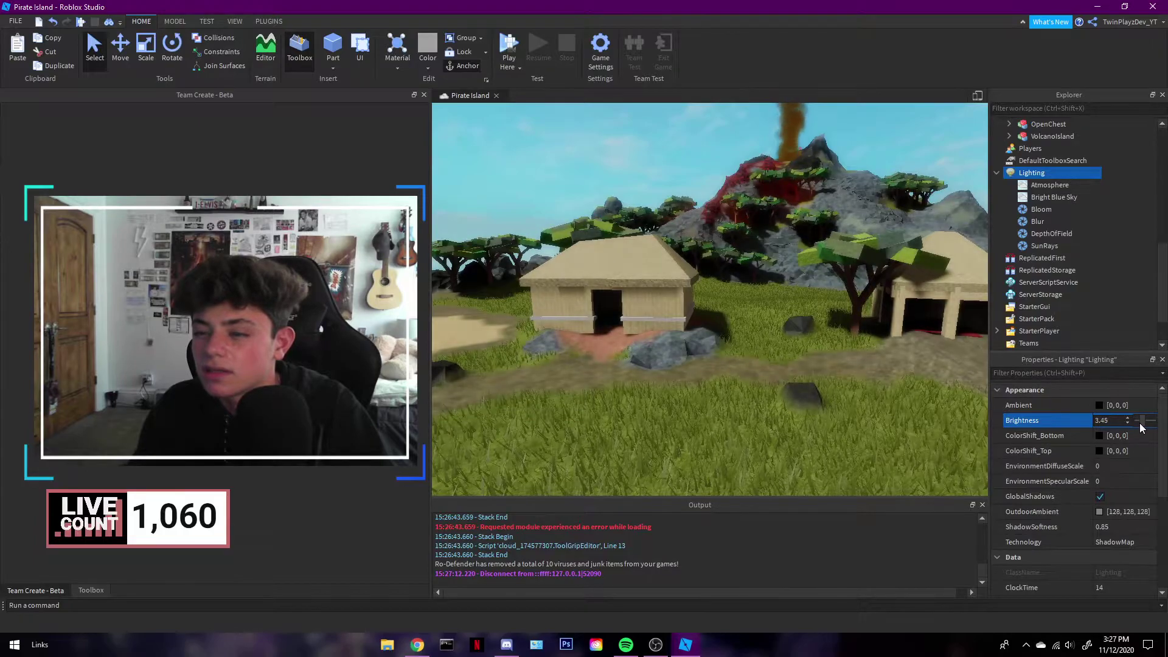
key("ctrl+z")
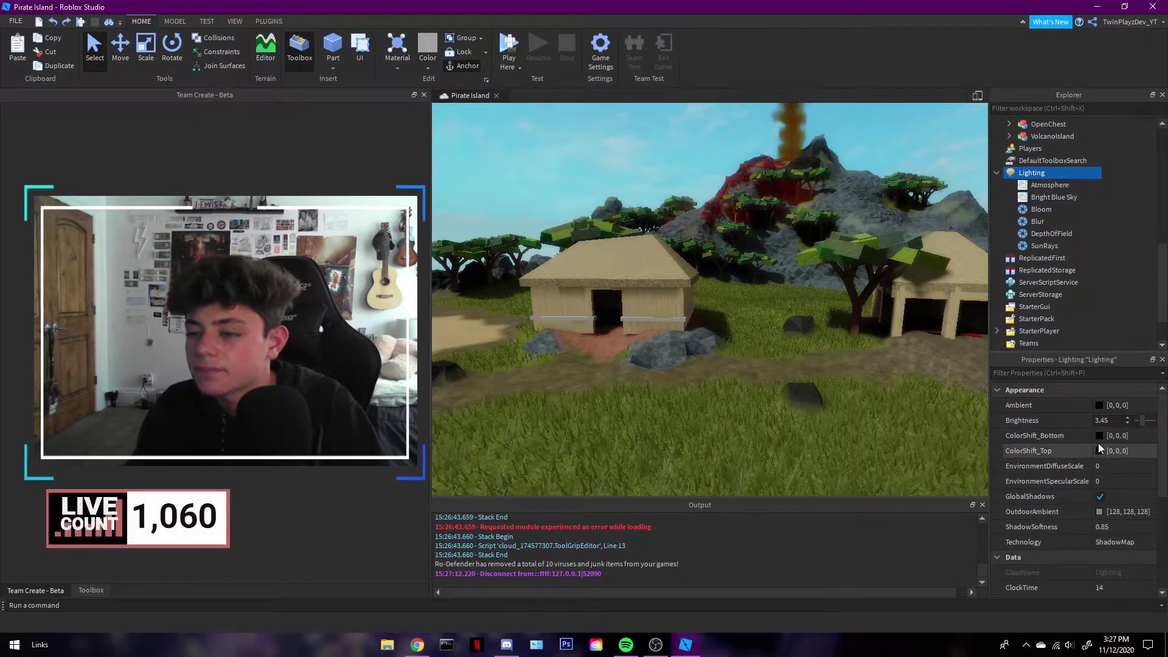
Leave ColorShift_Bottom as it is and set the Lighting service's ColorShift_Top to white (255, 255, 255)
left_click(1102, 435)
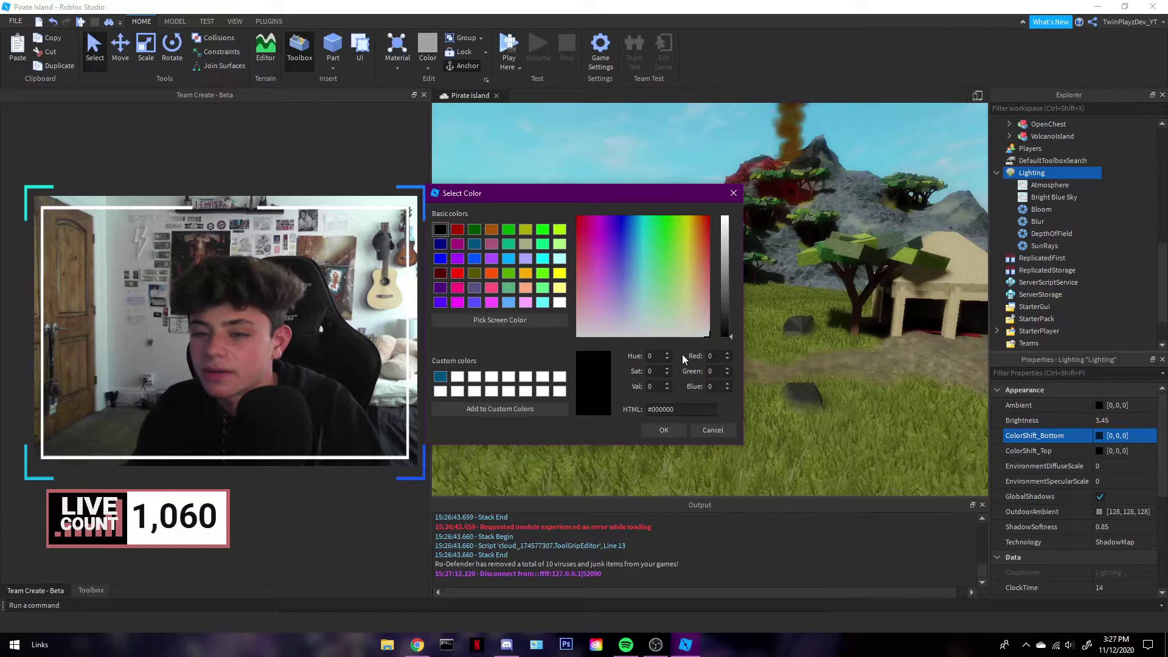
left_click(713, 430)
left_click(1100, 450)
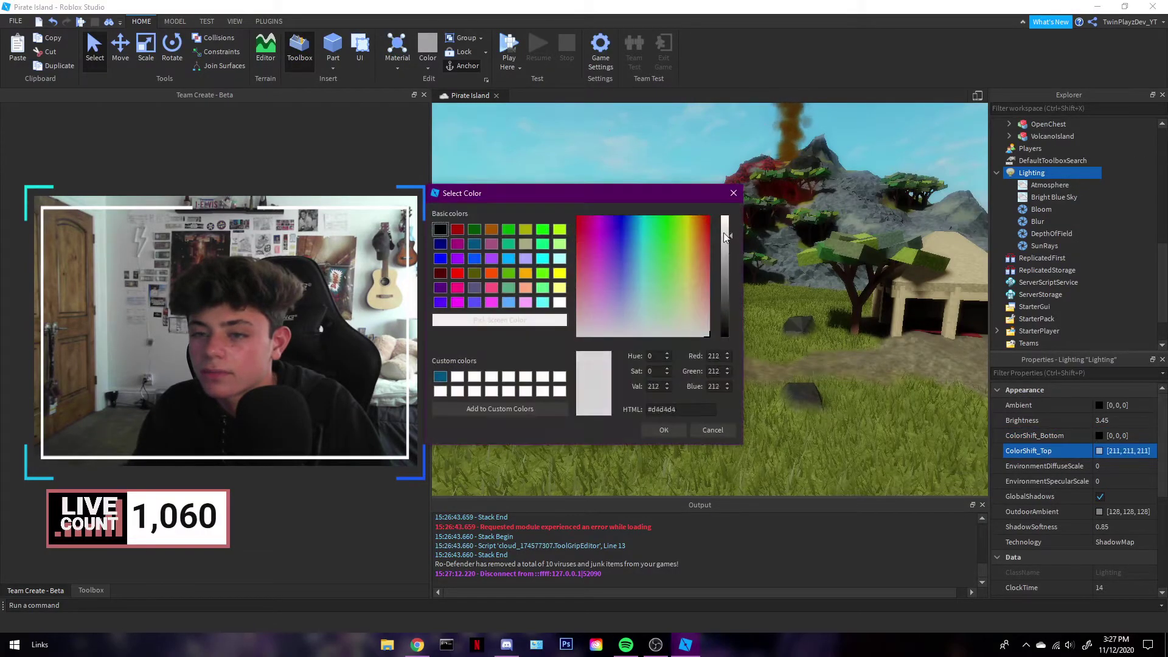
left_click(650, 431)
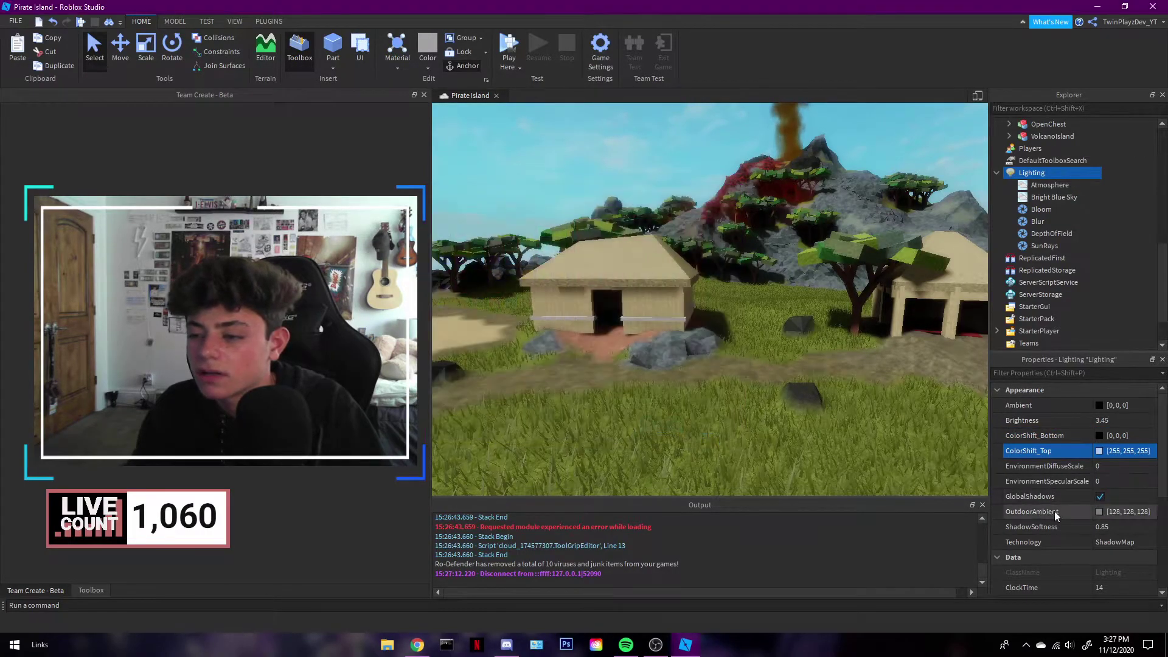
Compare the scene with GlobalShadows off, turn them back on, and darken OutdoorAmbient to (76, 76, 76)
left_click(1098, 496)
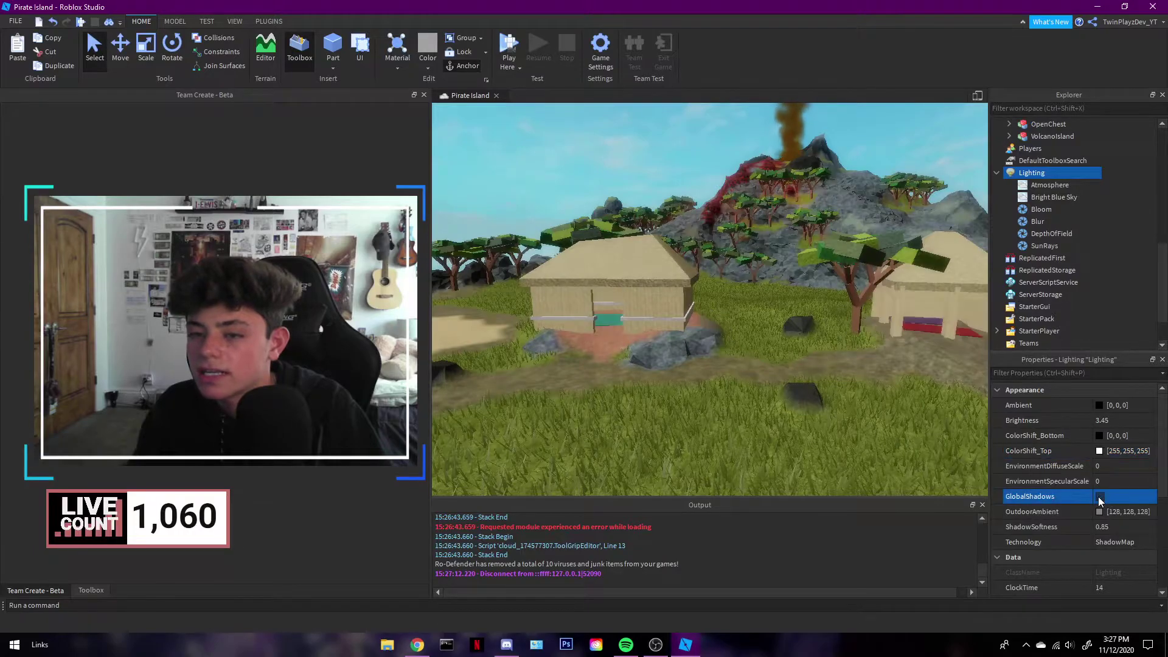
left_click(1098, 496)
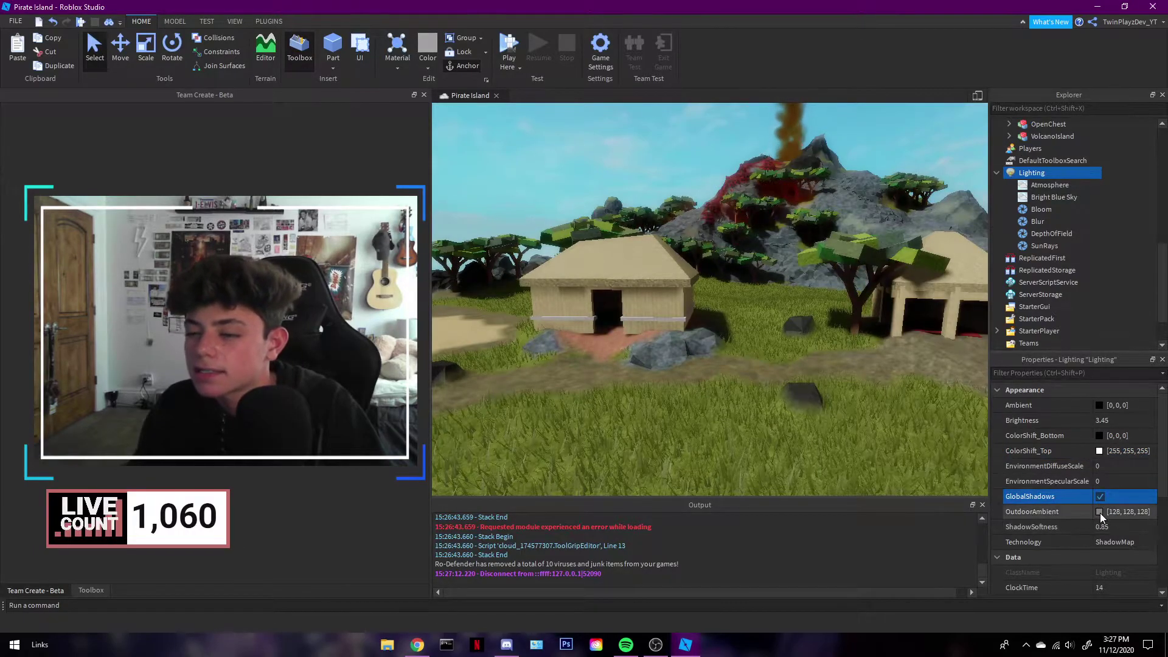
left_click(1099, 512)
mouse_move(723, 284)
left_mouse_down()
mouse_move(721, 310)
mouse_move(722, 300)
left_mouse_up()
left_click(662, 430)
Try the Compatibility lighting technology and view the hut up close
scroll(1083, 481, "down", 1)
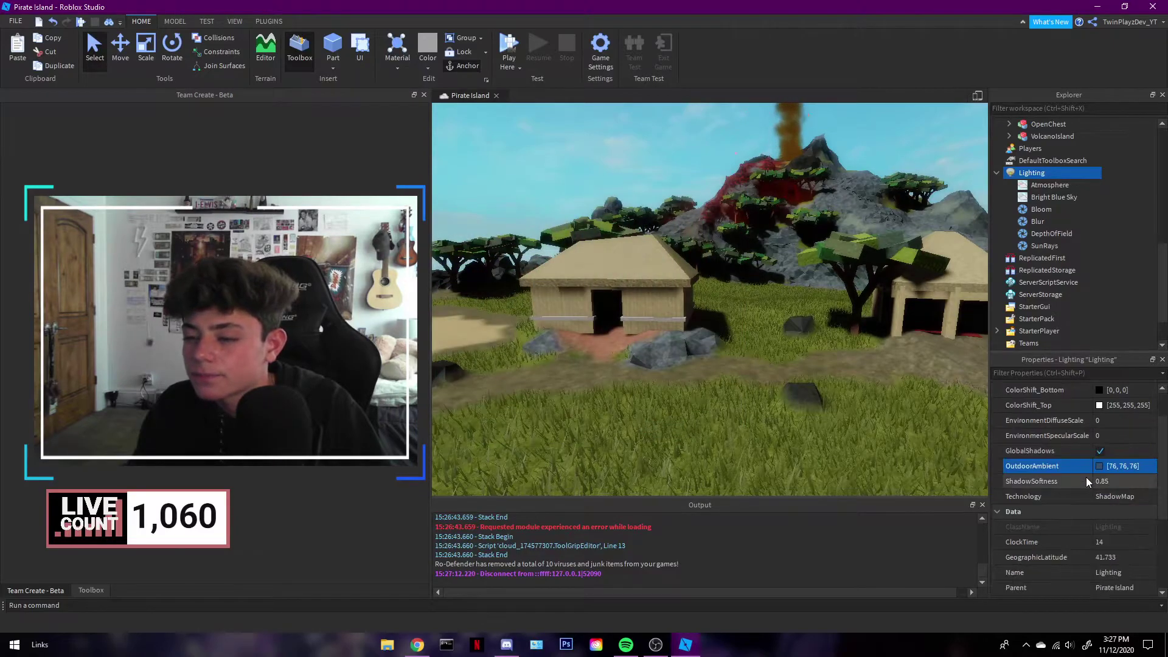
left_click(1122, 496)
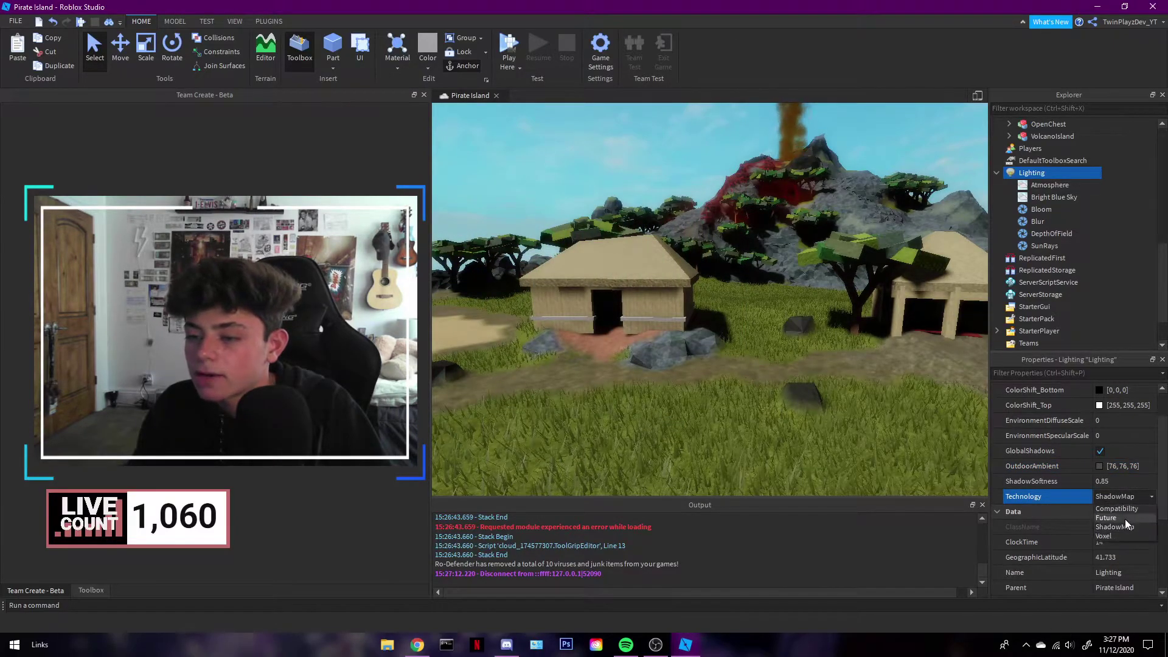
left_click(1123, 510)
right_click_drag(769, 343, 769, 345)
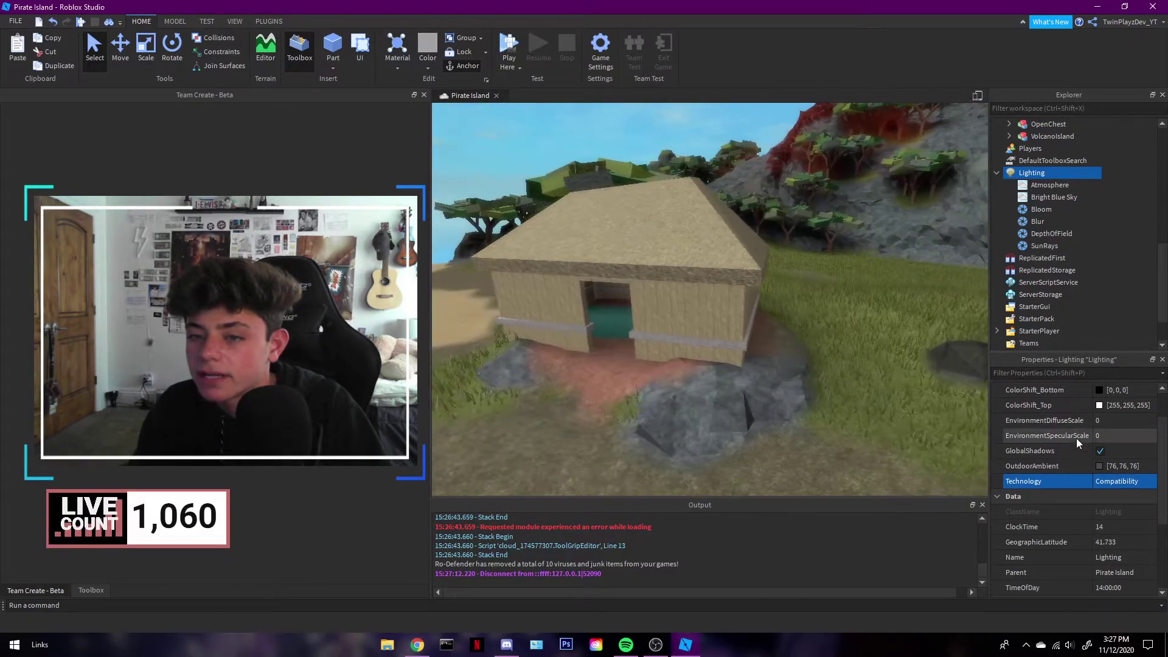
Switch the Lighting service's Technology to Future and fly around the hut and island to inspect the shadows
left_click(1108, 481)
left_click(1111, 500)
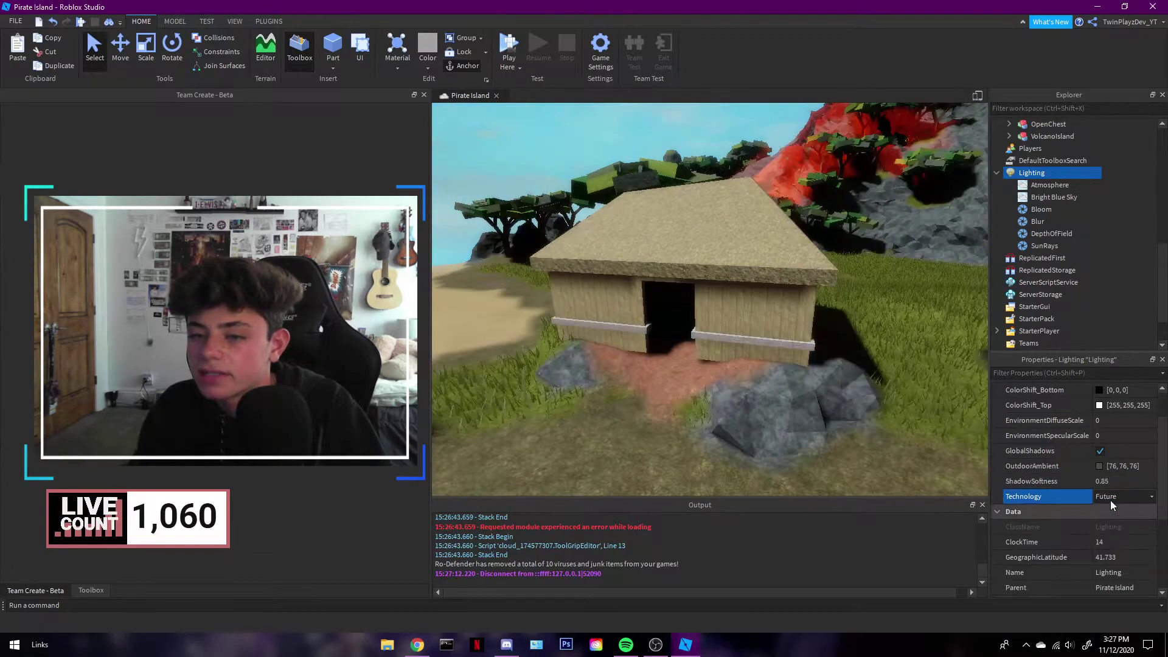
right_click_drag(845, 320, 845, 321)
key("w")
right_click_drag(724, 296, 755, 315)
key("w")
left_click(724, 296)
scroll(729, 295, "down", 10)
left_click(1010, 175)
key("s")
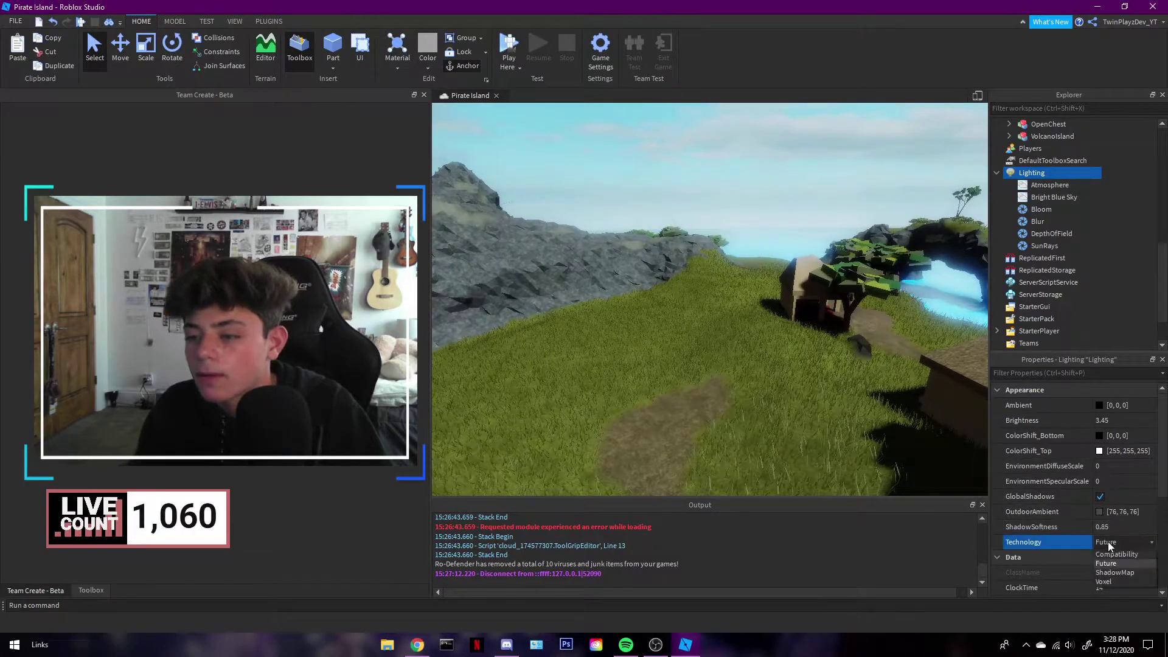
Test the Voxel lighting technology on the huts and volcano, and return Technology to Future
left_click(1122, 581)
right_click_drag(904, 372, 902, 372)
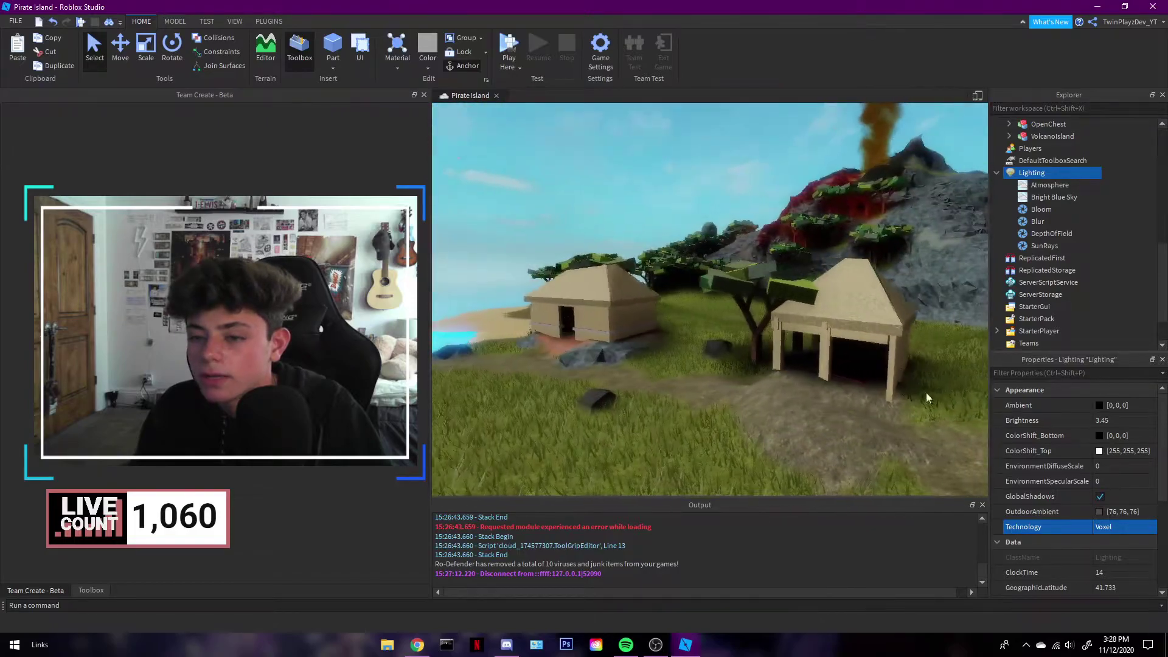
left_click(1108, 528)
left_click(1110, 550)
right_click_drag(848, 407, 849, 407)
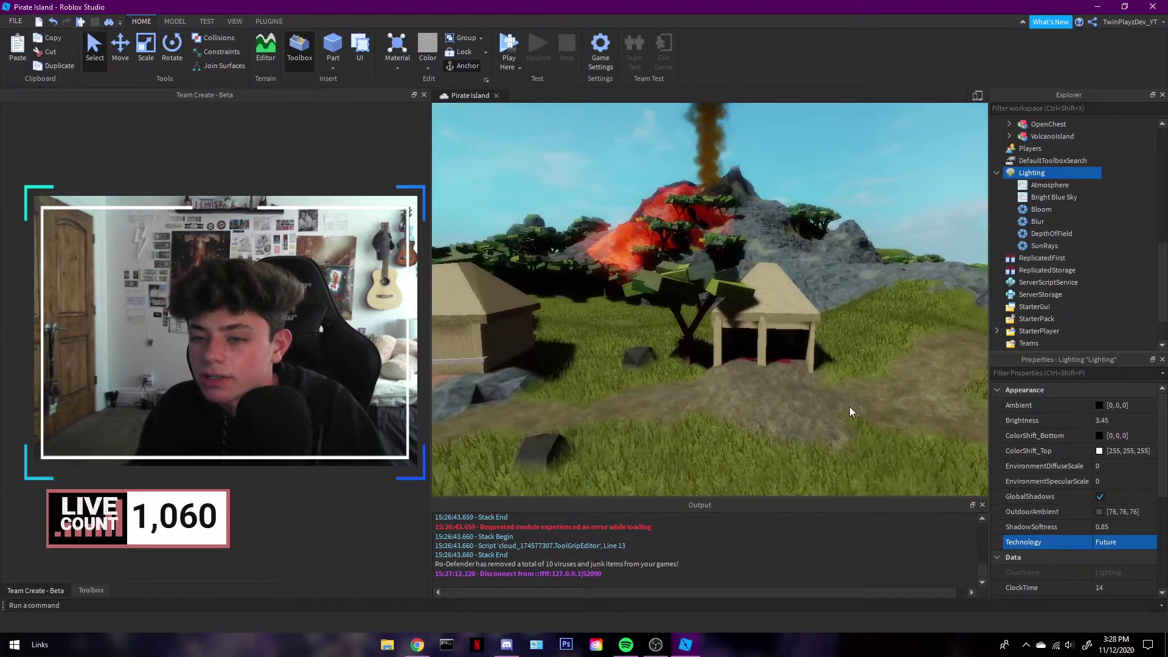
left_click(849, 407)
key("a")
key("d")
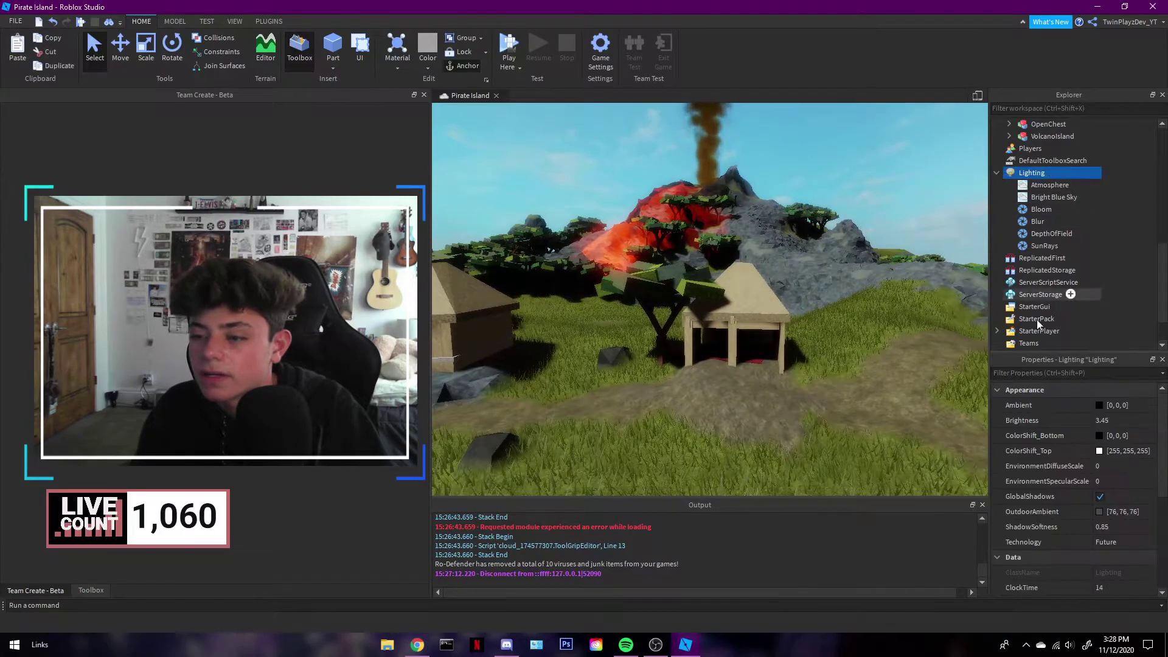
Set the Lighting service's ClockTime to 15.7 after testing a night time of 1.7
scroll(1094, 475, "down", 4)
scroll(1105, 431, "up", 1)
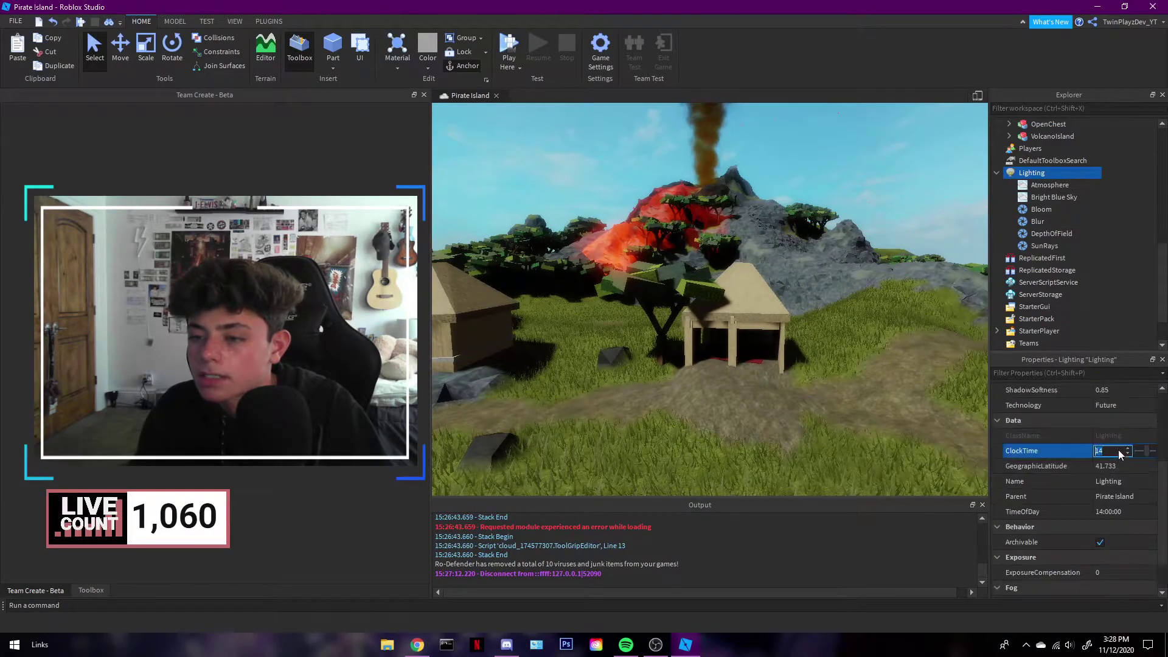
left_click_drag(1143, 453, 1133, 455)
right_click_drag(870, 346, 847, 337)
key("d")
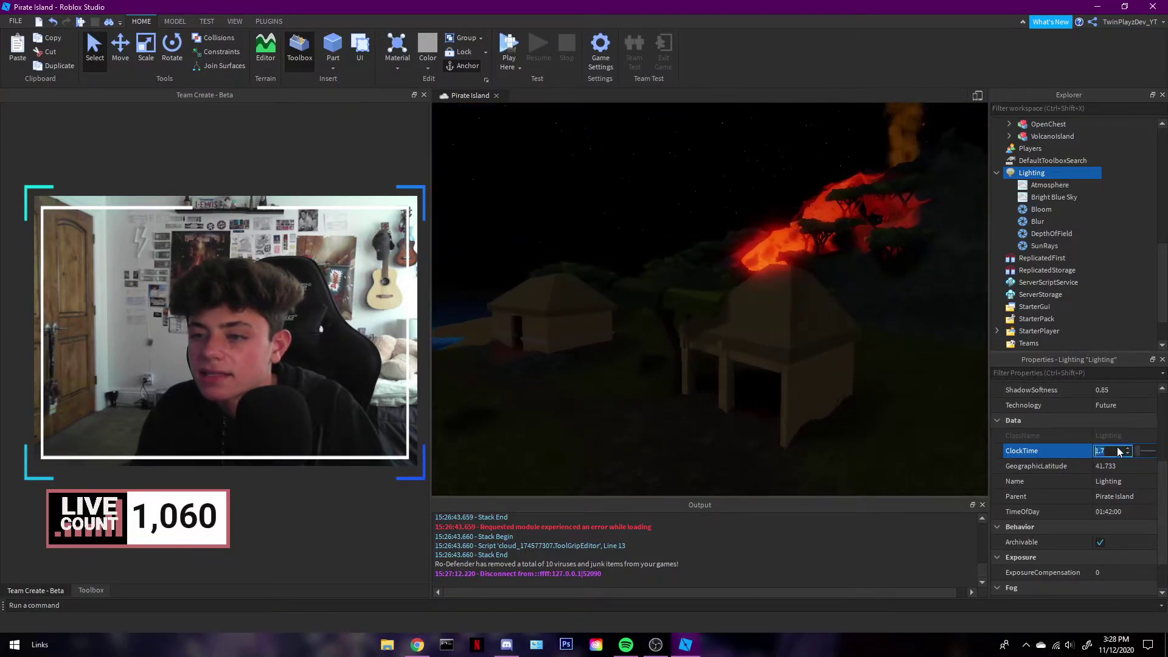
left_click_drag(1133, 453, 1147, 452)
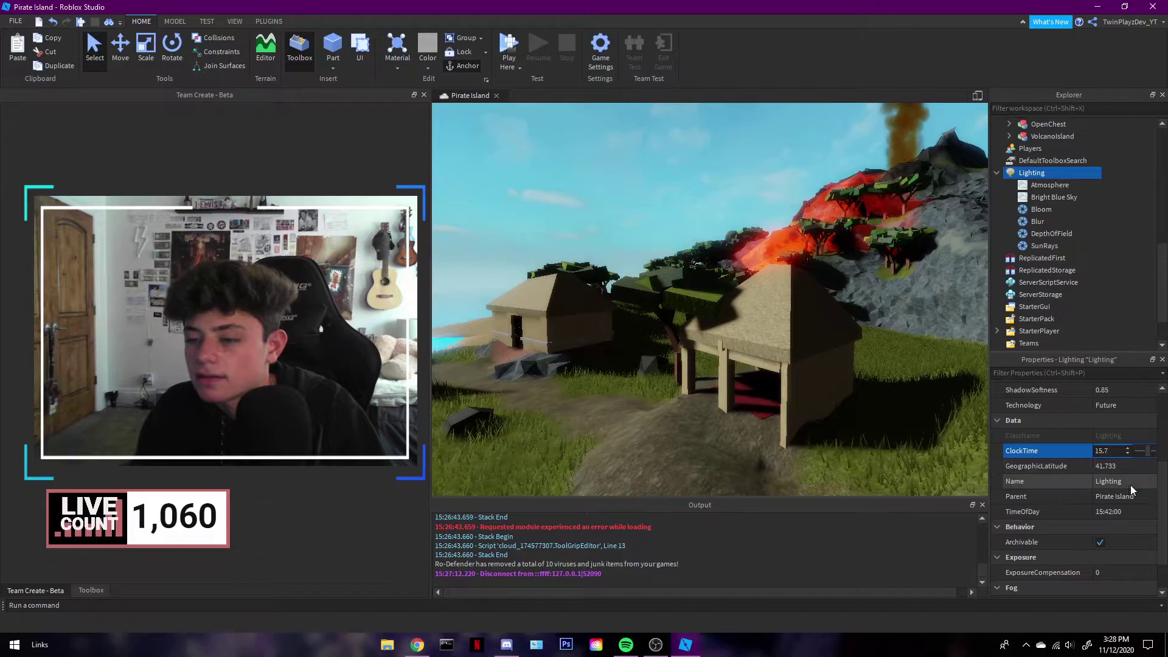
Set the Lighting service's FogEnd to 1000, inspect the fog around the huts and volcano, and collapse the Lighting service's contents
scroll(1119, 515, "down", 1)
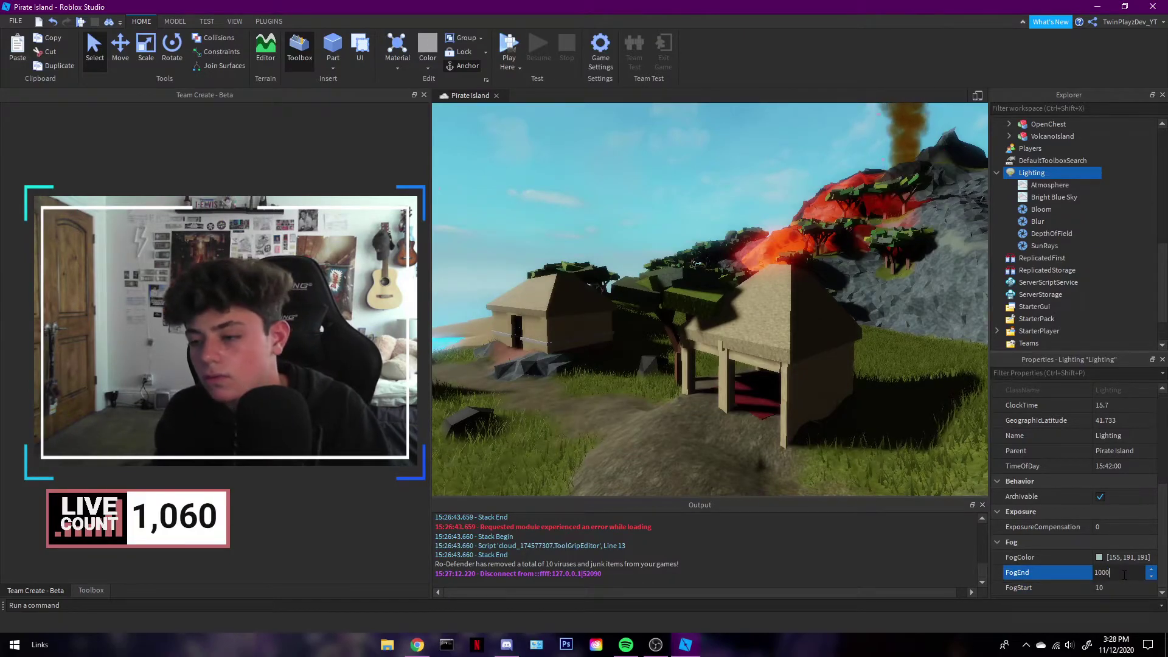
key("BackSpace")
key("Return")
right_click_drag(775, 364, 776, 363)
key("s")
key("w")
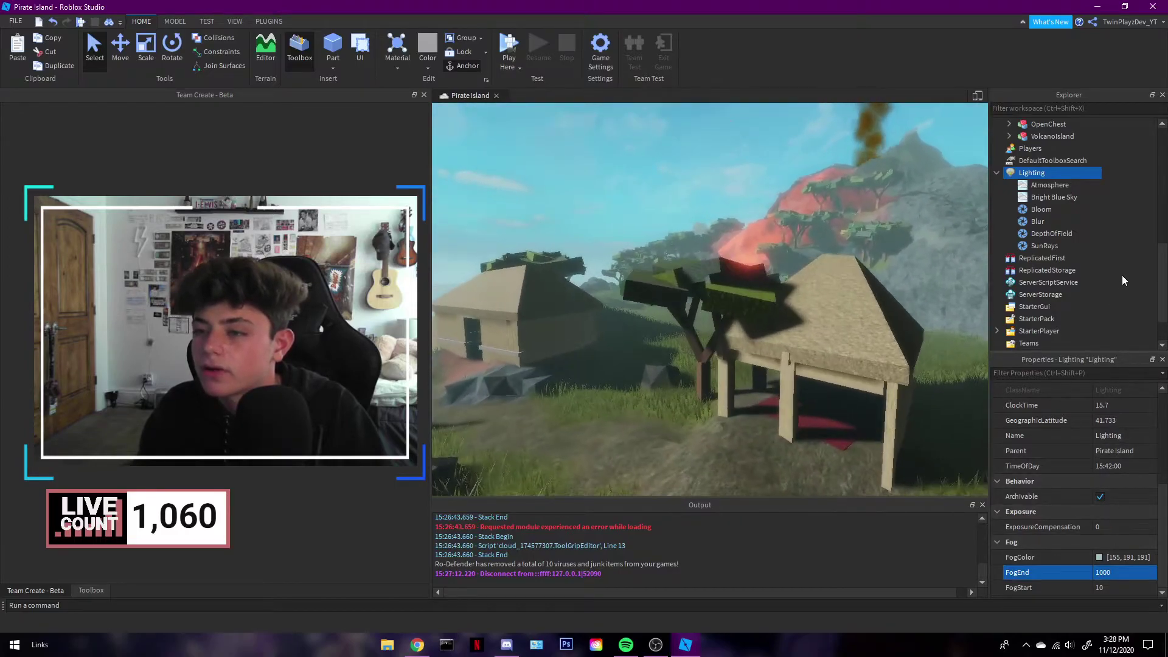
left_click(996, 175)
right_click_drag(817, 227, 818, 228)
key("w")
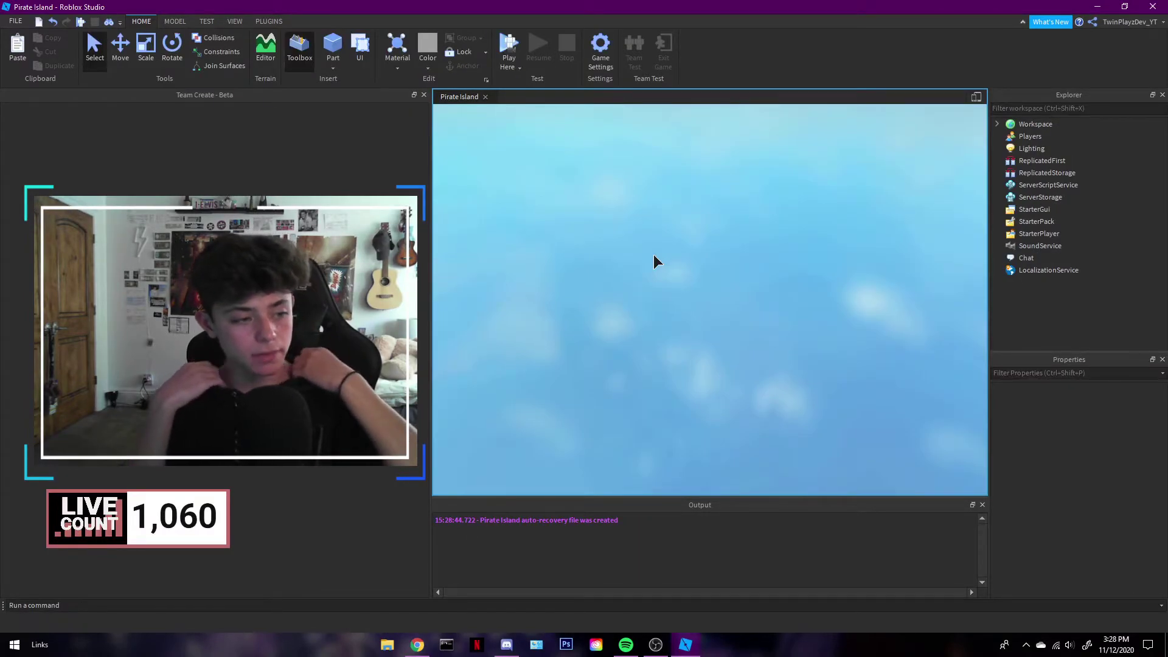
Start a play test and walk the character through the grass to view the sun, ship and huts
key("F5")
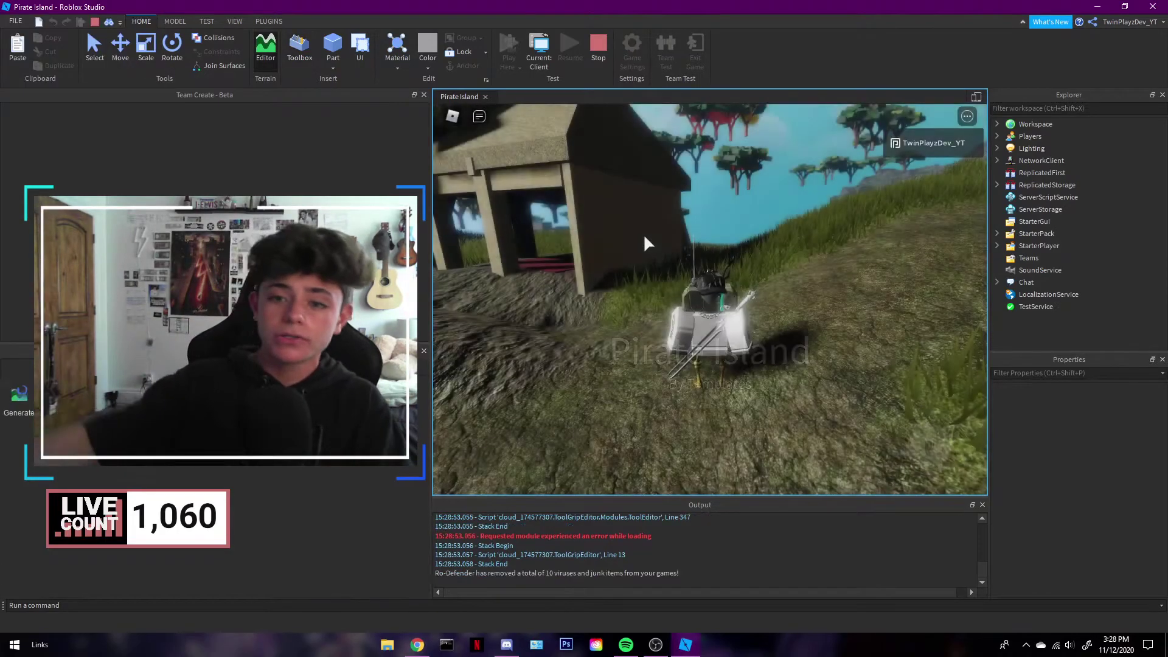
right_click_drag(766, 278, 767, 280)
key("w")
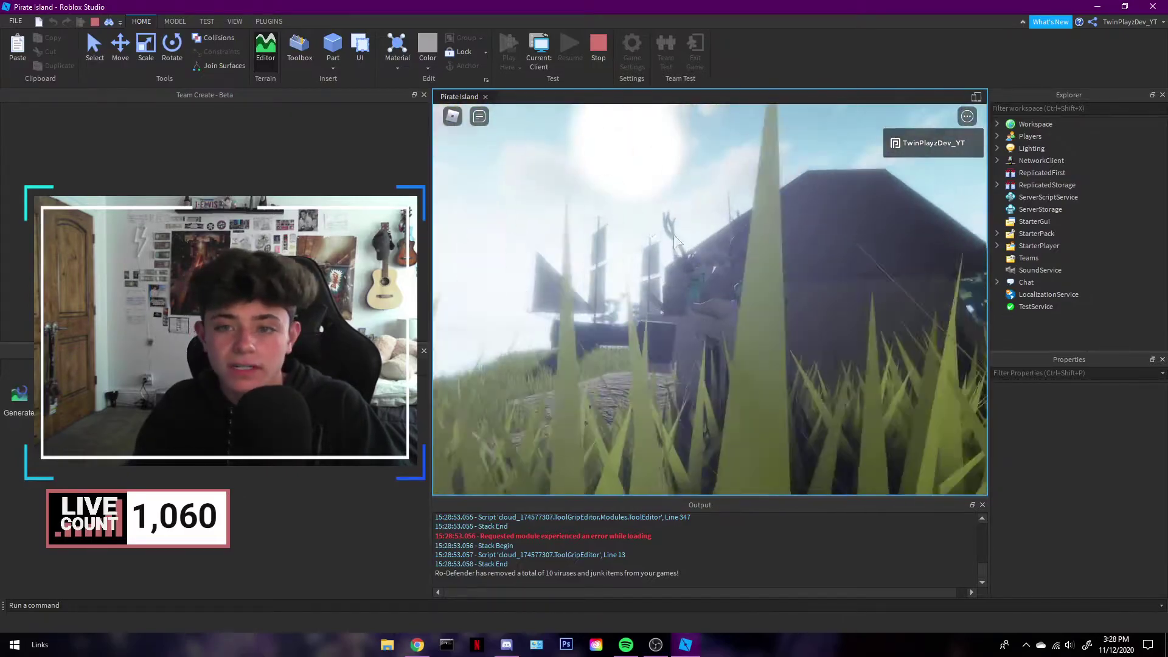
right_click_drag(701, 225, 701, 225)
key("w")
Walk the character through the open hut and back out into the grass to examine the shadows and fog
right_click_drag(797, 242, 797, 242)
key("w")
key("w")
key("w")
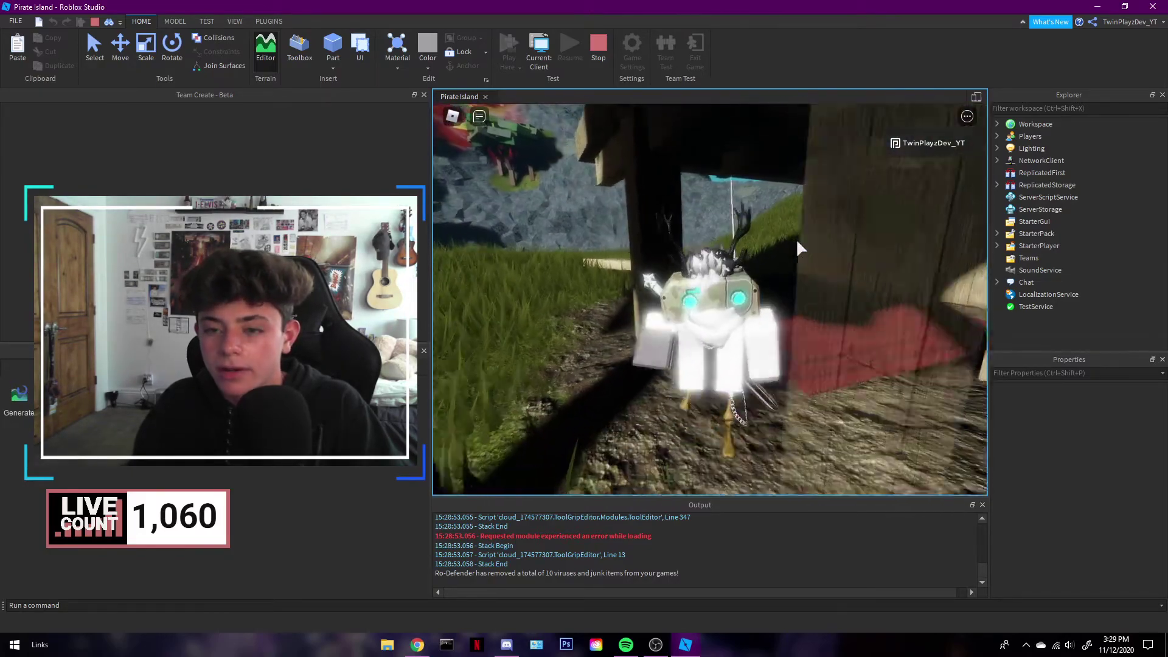
right_click_drag(796, 240, 797, 241)
key("w")
key("s")
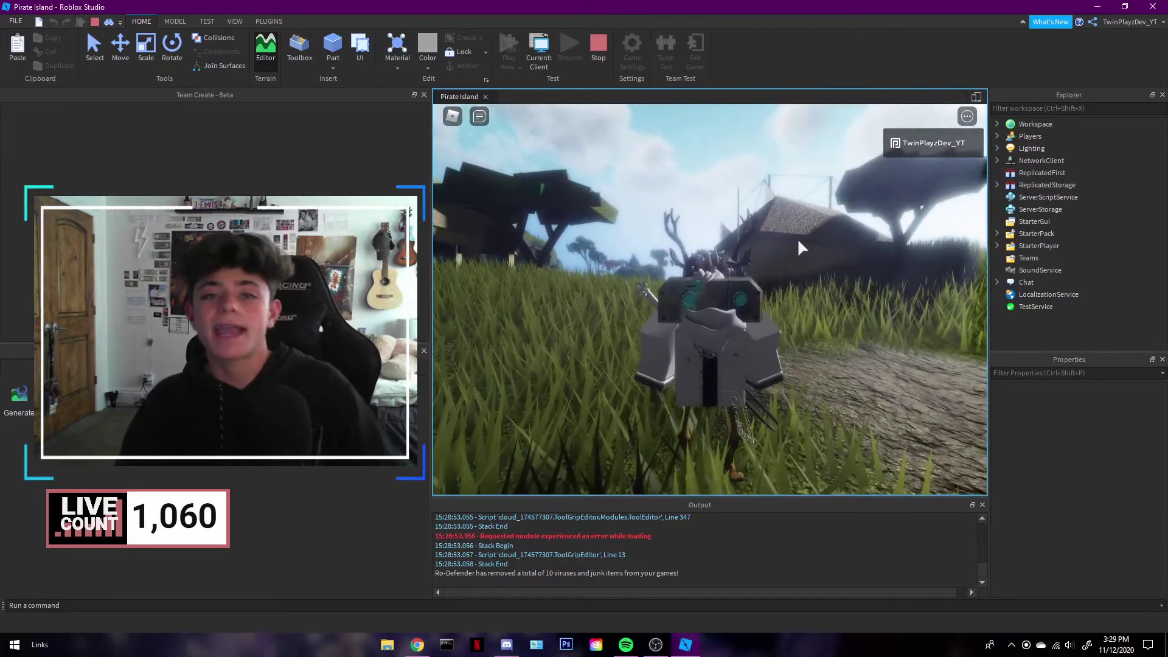